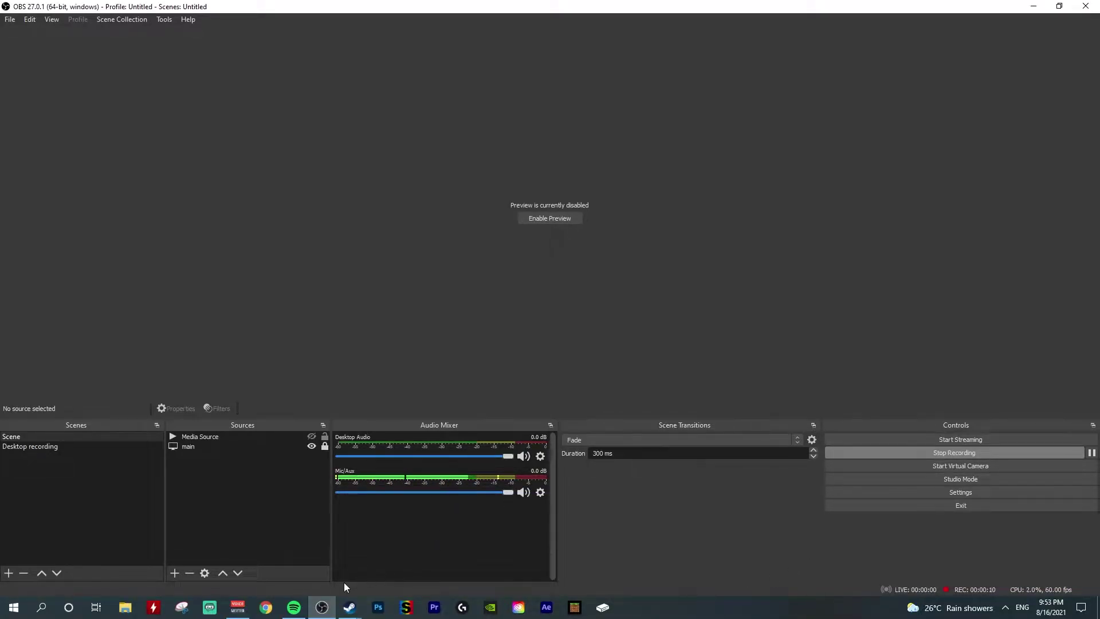
Bring the VoiceMeeter Potato mixer with Mic, Laptop Audio and Desktop spotify strips in front of OBS.
{"action": "left_click", "coordinate": [249, 611]}
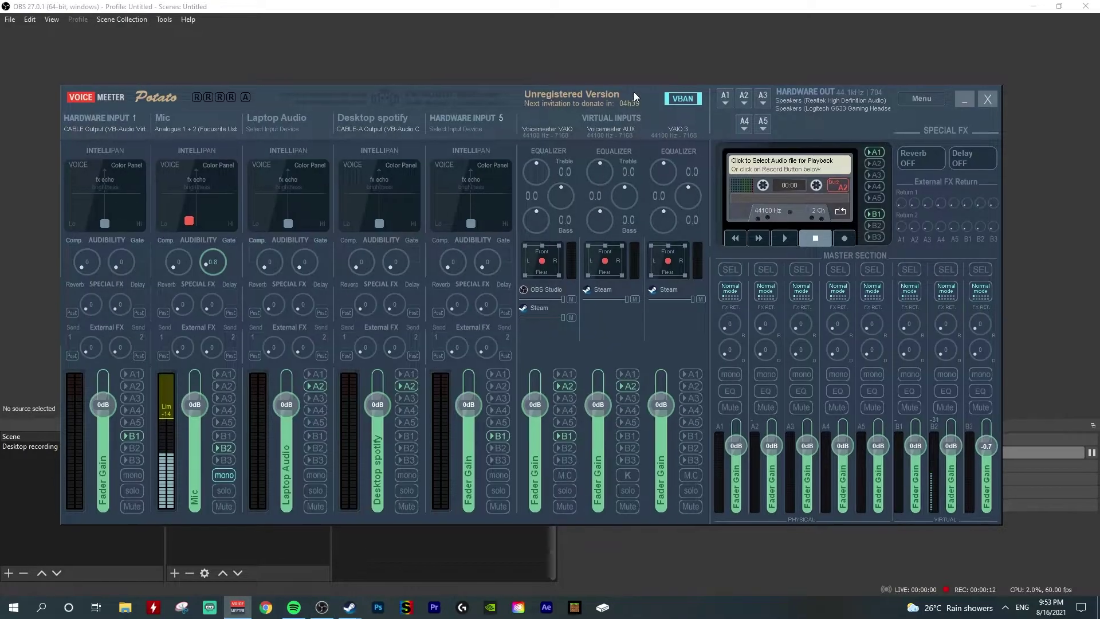
{"action": "left_click_drag", "start_coordinate": [634, 92], "coordinate": [623, 99]}
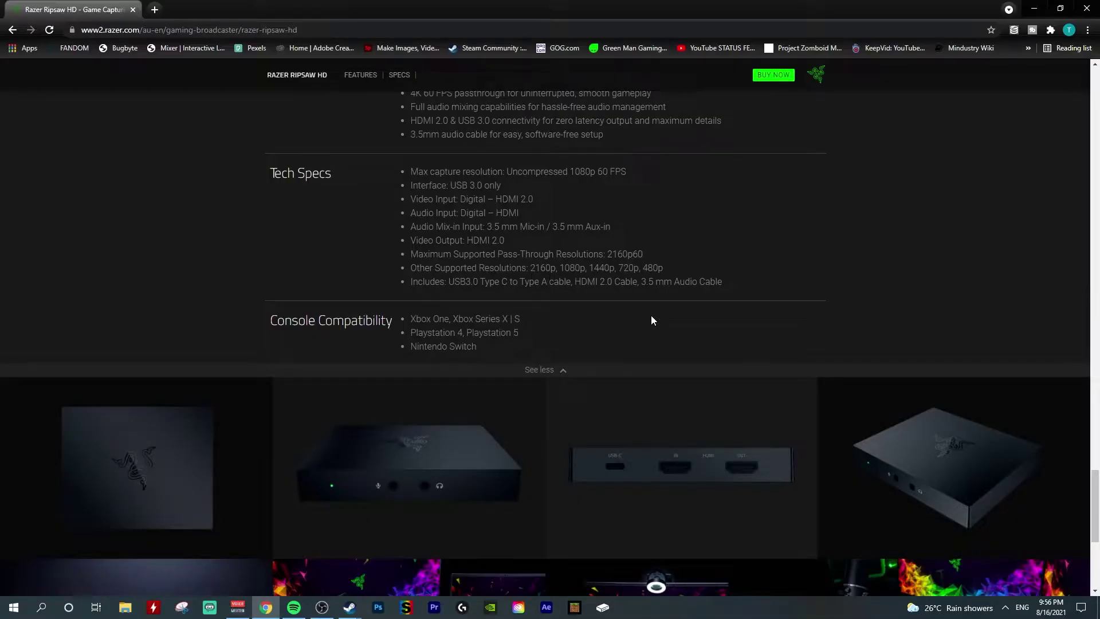
Review the Razer Ripsaw HD's maximum pass-through and other supported resolutions in its tech specs.
{"action": "scroll", "coordinate": [633, 367], "scroll_direction": "up", "scroll_amount": 1}
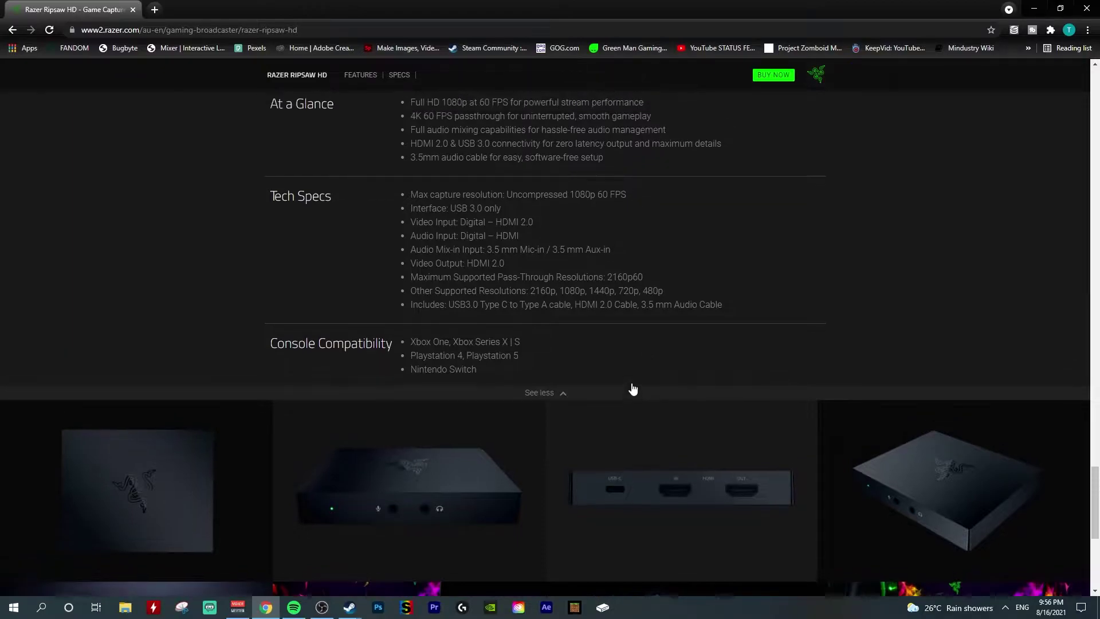
{"action": "left_click_drag", "start_coordinate": [410, 311], "coordinate": [639, 311]}
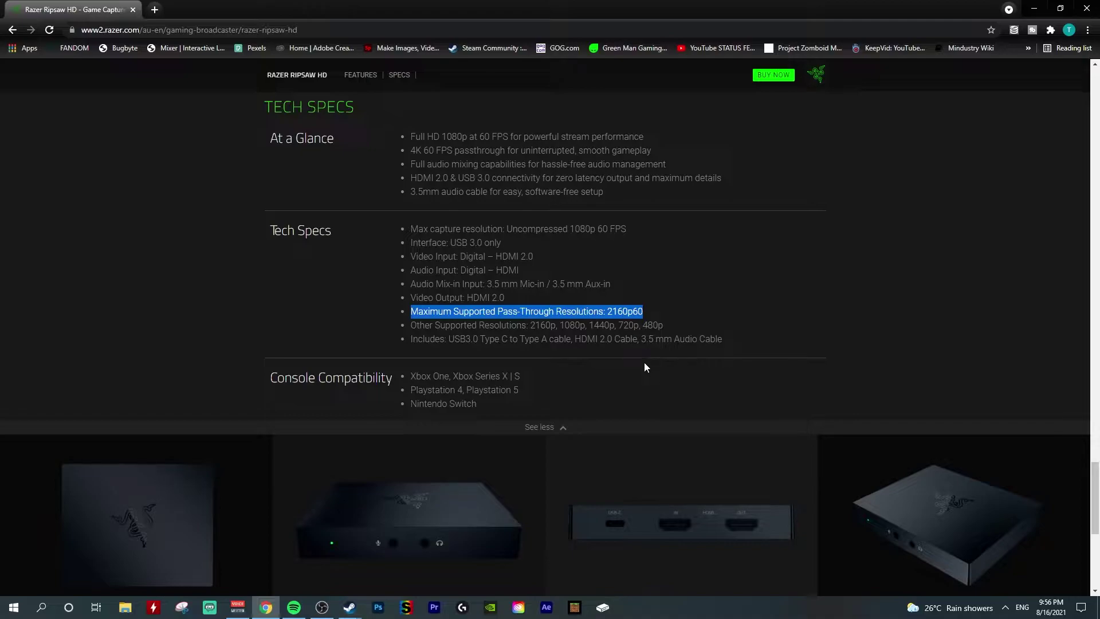
{"action": "left_click_drag", "start_coordinate": [434, 325], "coordinate": [665, 329]}
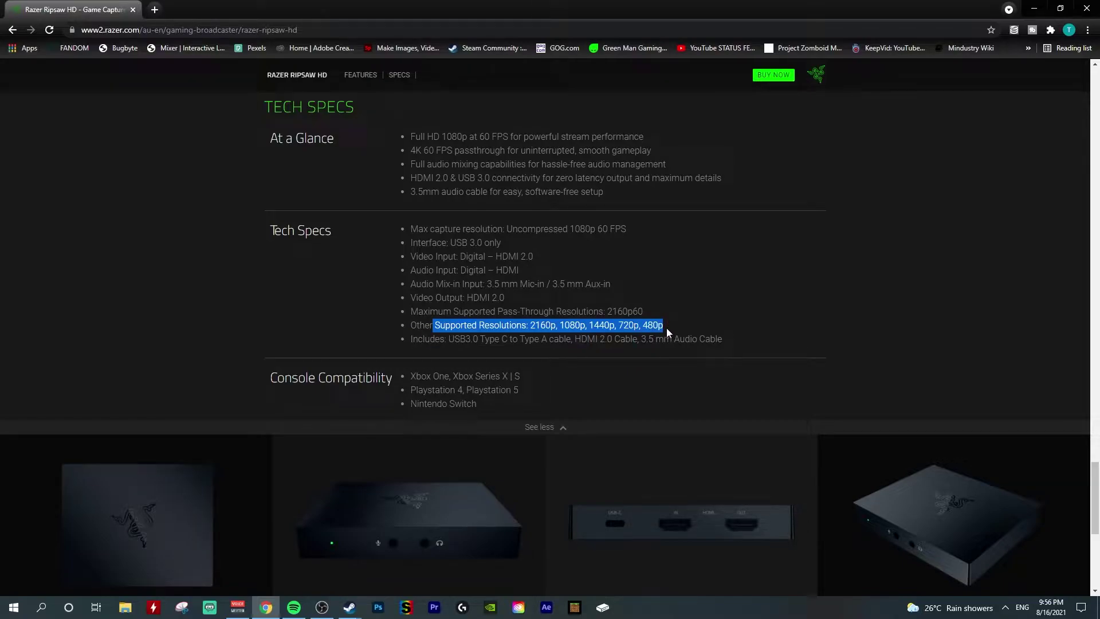
{"action": "left_click", "coordinate": [830, 371]}
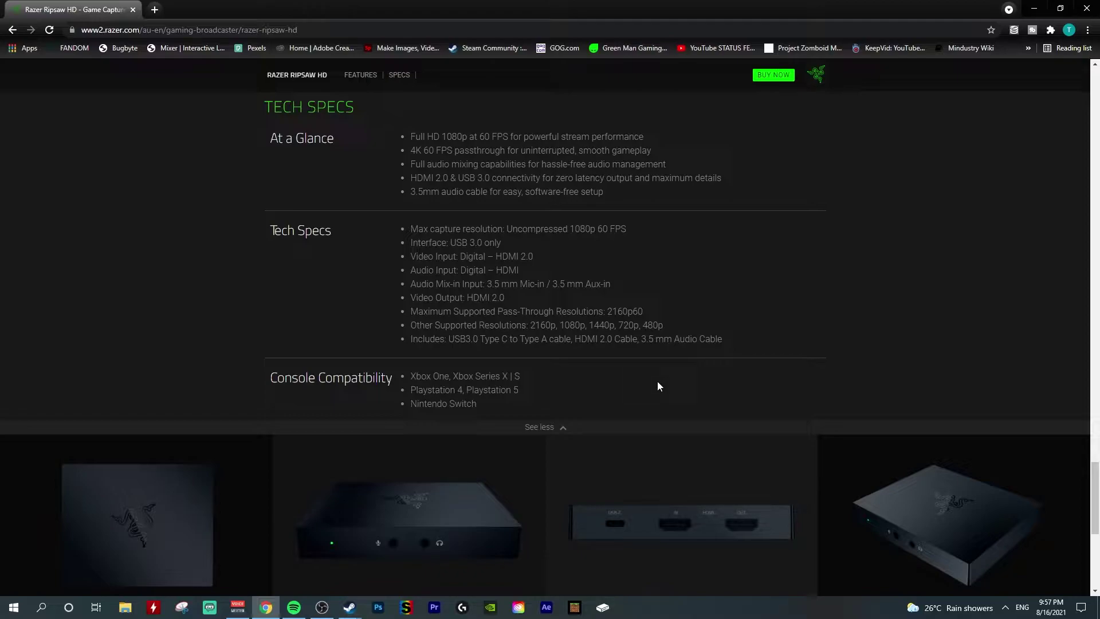
{"action": "left_click", "coordinate": [41, 607]}
Launch Microsoft Store and search 'eartrump' to reach the EarTrumpet page showing it's installed.
{"action": "type", "text": "microsoft"}
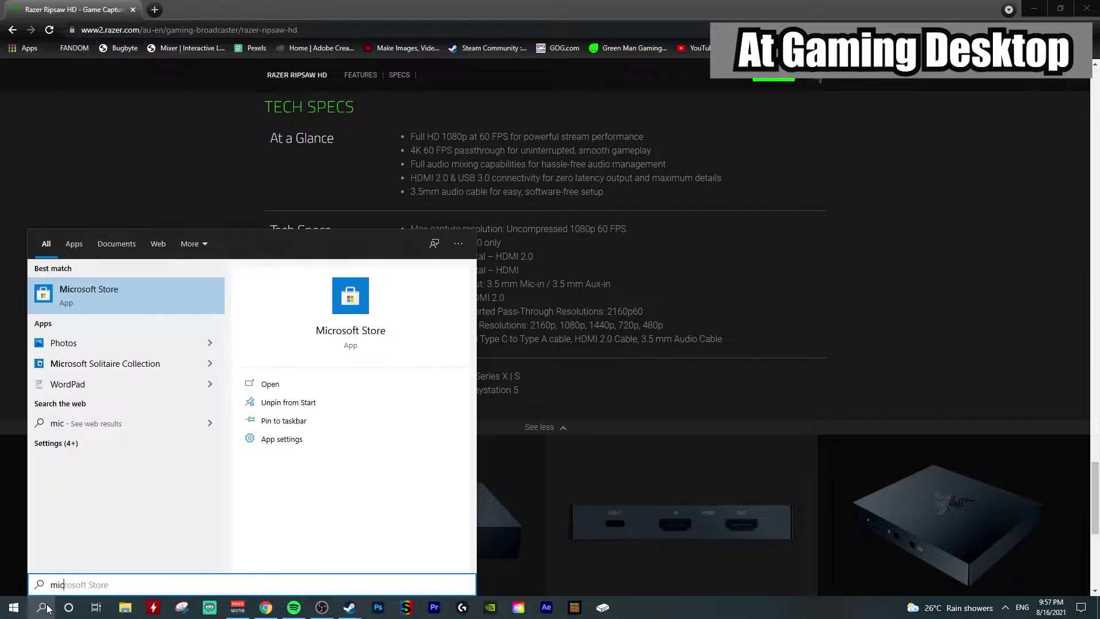
{"action": "key", "text": "Return"}
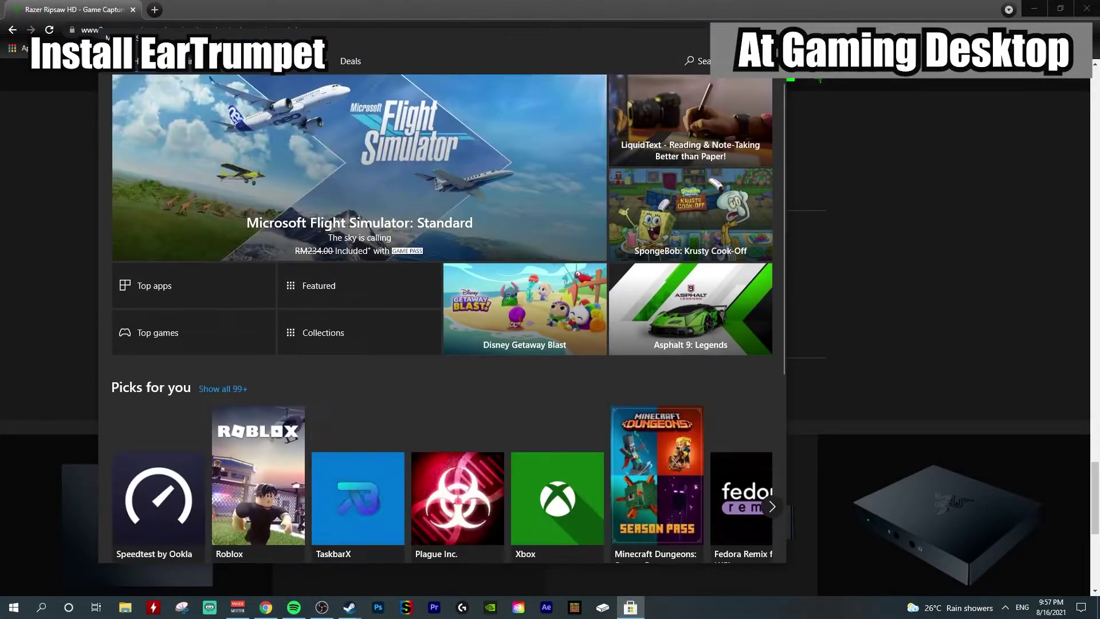
{"action": "left_click", "coordinate": [697, 60]}
{"action": "type", "text": "eartrump"}
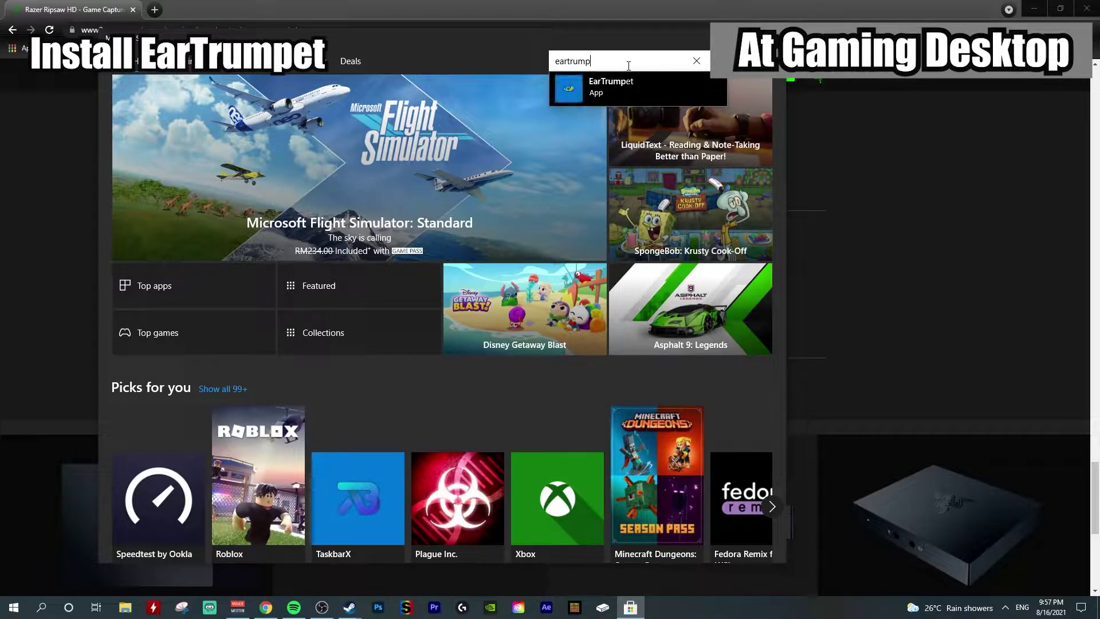
{"action": "left_click", "coordinate": [611, 86]}
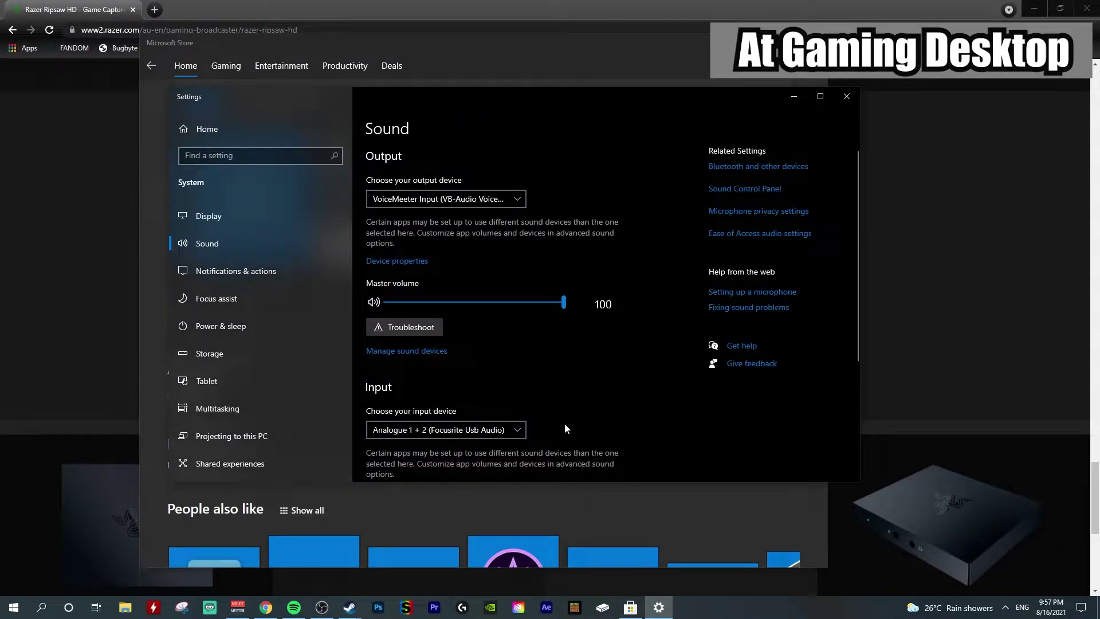
Check each app's output and input devices in App volume and device preferences, then open EarTrumpet.
{"action": "scroll", "coordinate": [565, 429], "scroll_direction": "down", "scroll_amount": 4}
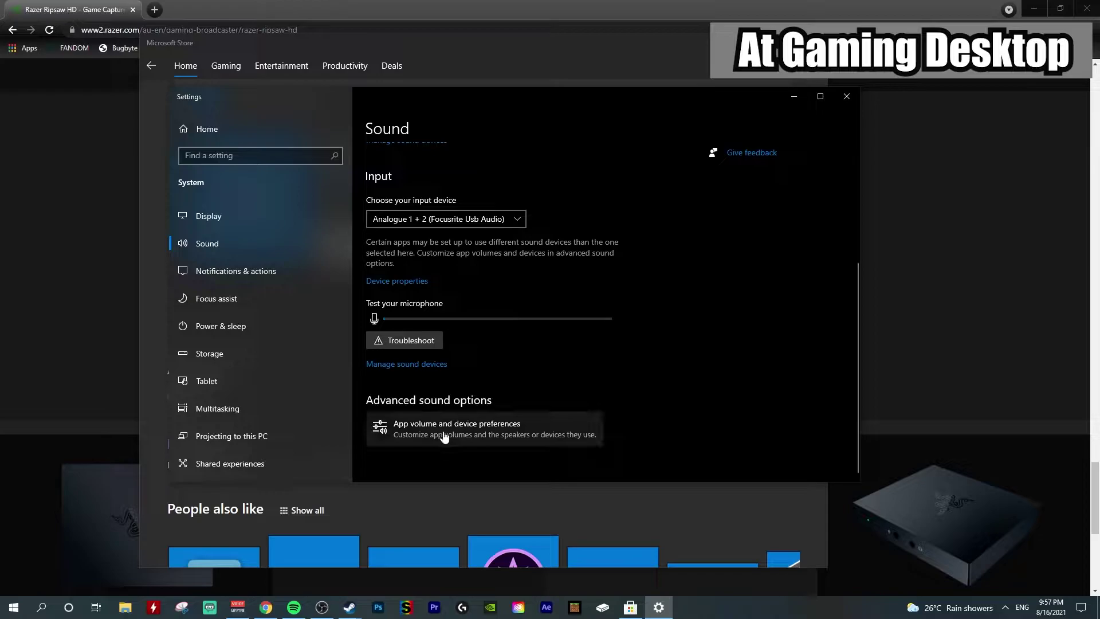
{"action": "left_click", "coordinate": [444, 430]}
{"action": "scroll", "coordinate": [499, 424], "scroll_direction": "down", "scroll_amount": 3}
{"action": "scroll", "coordinate": [500, 424], "scroll_direction": "up", "scroll_amount": 2}
{"action": "scroll", "coordinate": [498, 427], "scroll_direction": "down", "scroll_amount": 2}
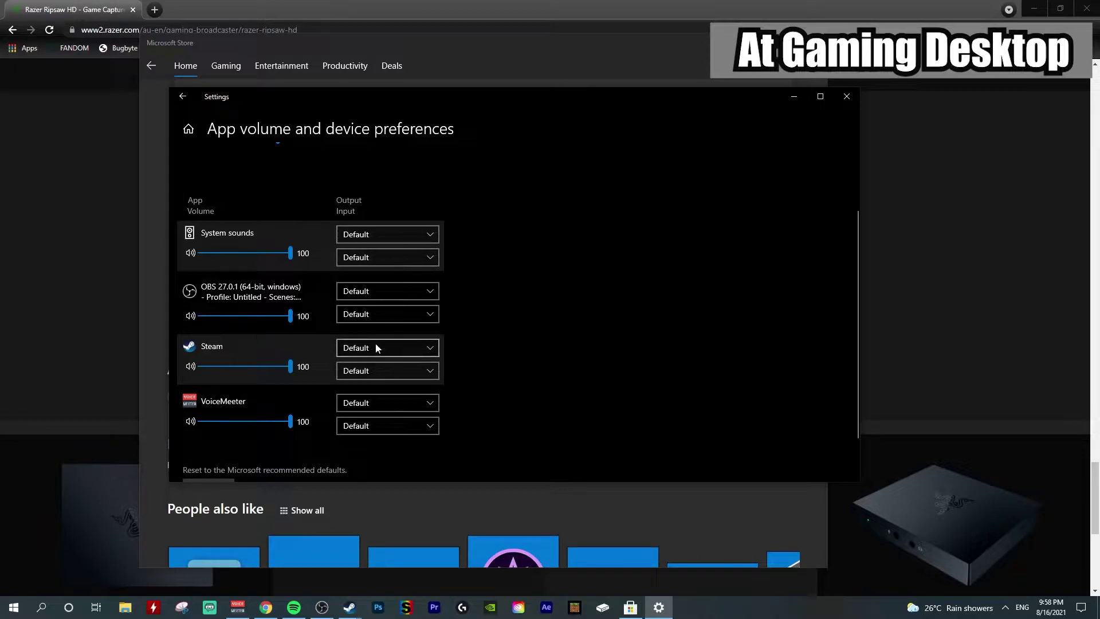
{"action": "left_click", "coordinate": [1006, 607]}
{"action": "left_click", "coordinate": [984, 586]}
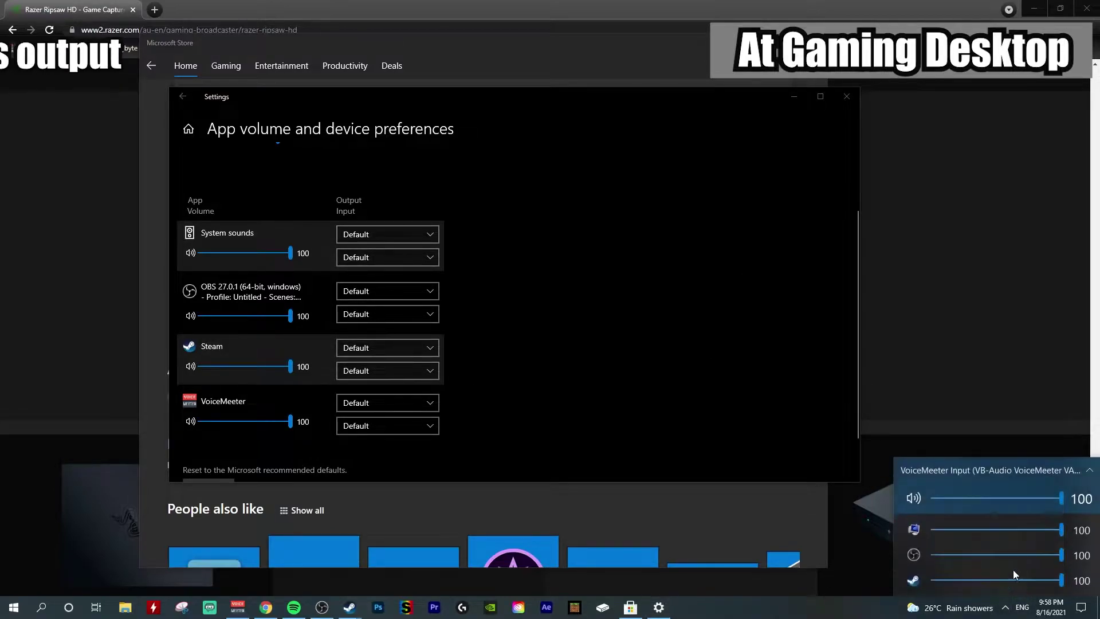
Expand EarTrumpet to review app volumes across every output device.
{"action": "left_click", "coordinate": [1090, 469]}
{"action": "scroll", "coordinate": [1091, 449], "scroll_direction": "down", "scroll_amount": 10}
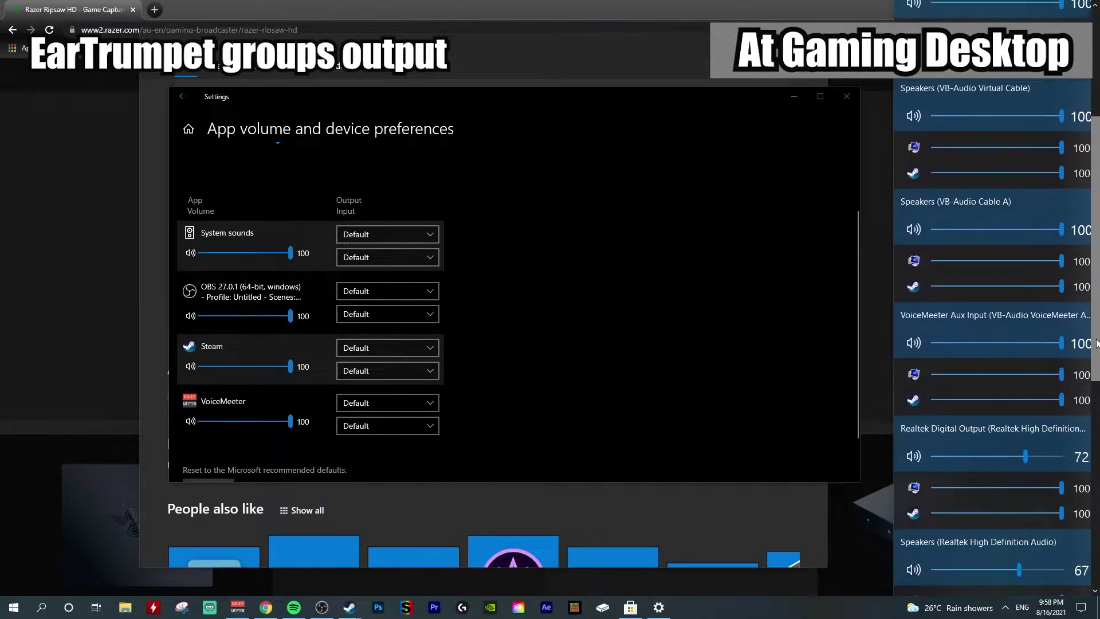
{"action": "left_click_drag", "start_coordinate": [1096, 356], "coordinate": [1082, 100]}
{"action": "scroll", "coordinate": [1069, 483], "scroll_direction": "down", "scroll_amount": 10}
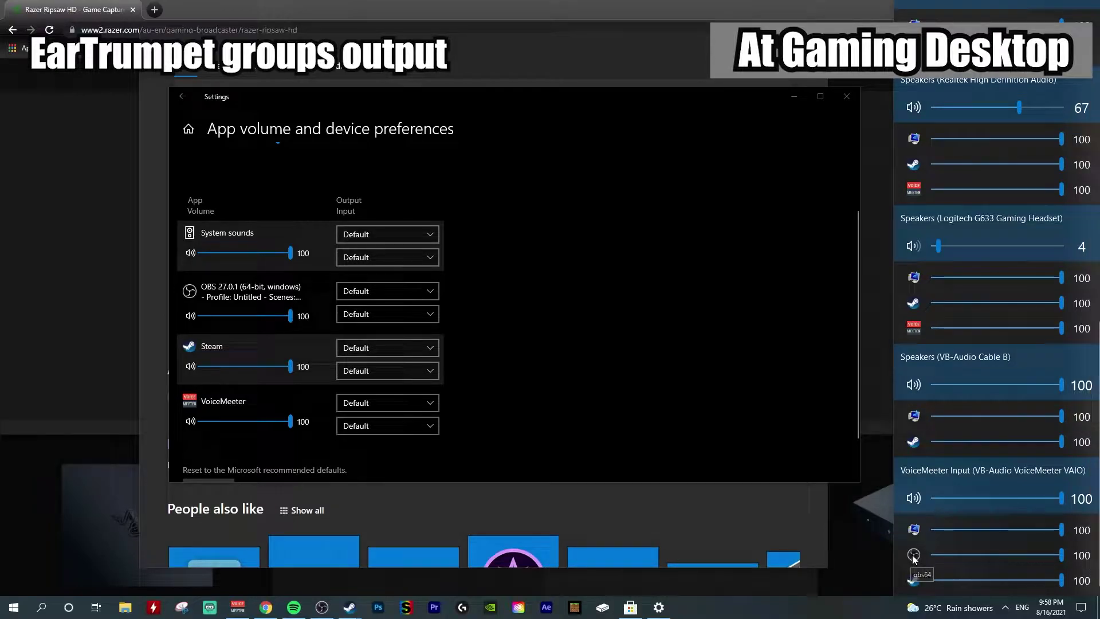
Inspect OBS's playback device options without changing them, then bring Spotify forward.
{"action": "left_click", "coordinate": [914, 555]}
{"action": "left_click", "coordinate": [1062, 527]}
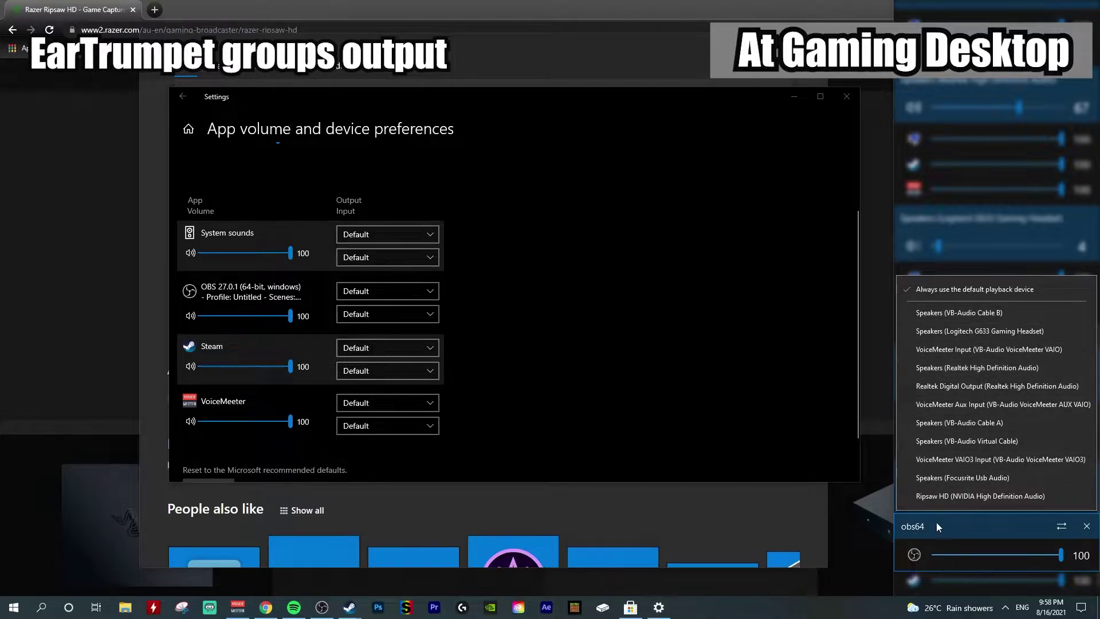
{"action": "left_click", "coordinate": [808, 432]}
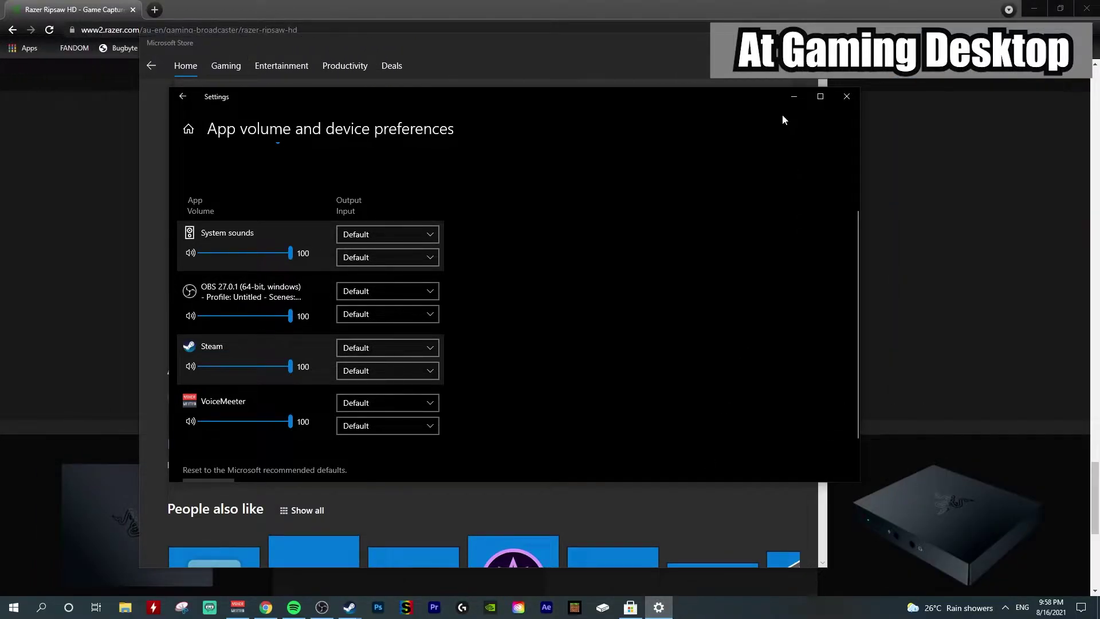
{"action": "left_click", "coordinate": [294, 607]}
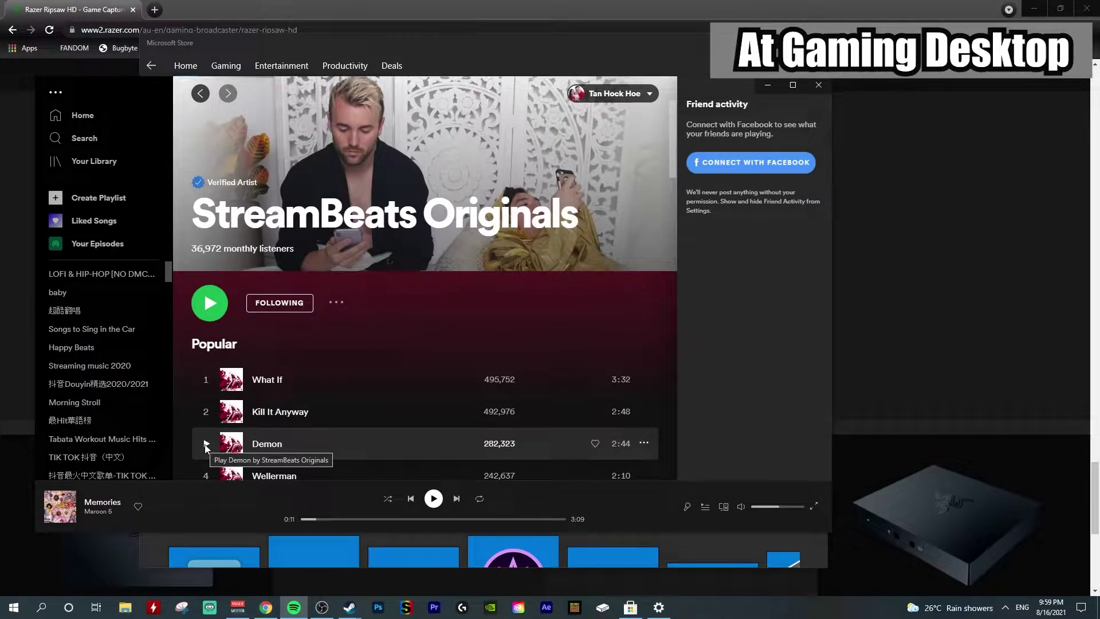
Play 'Demon' in Spotify and resize Settings to show Spotify Music on VB-Audio speakers and CABLE-A Output.
{"action": "left_click", "coordinate": [206, 444]}
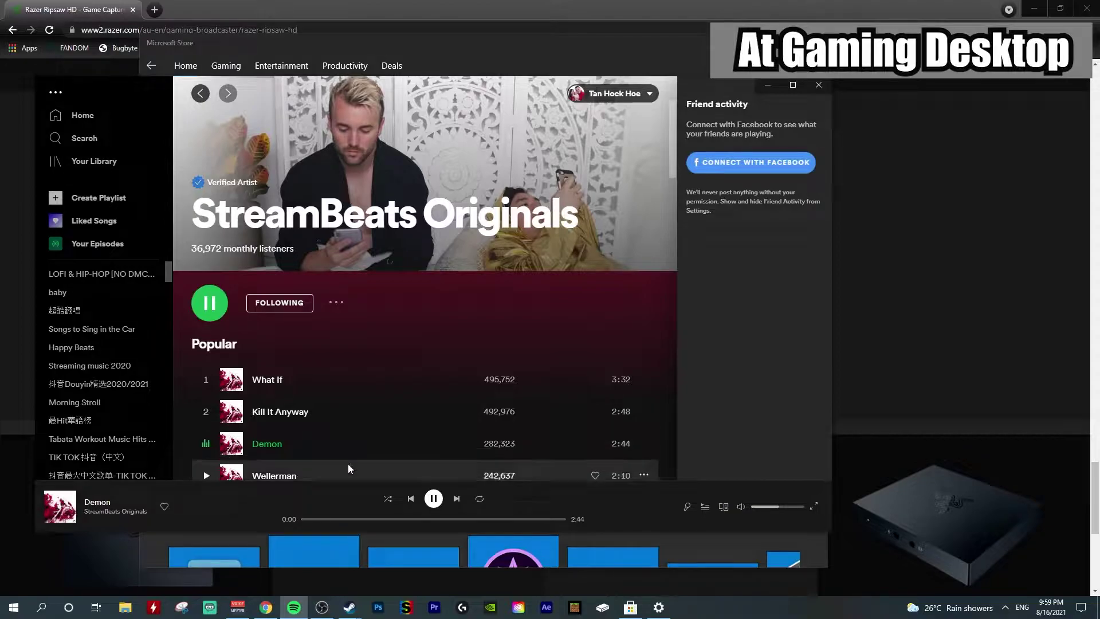
{"action": "left_click", "coordinate": [659, 607]}
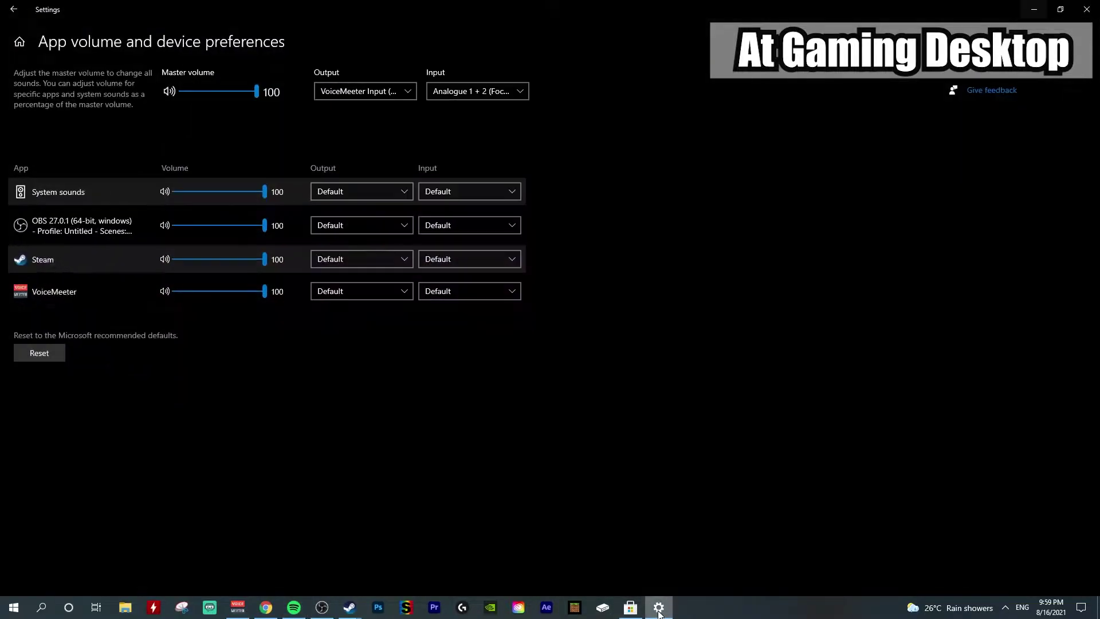
{"action": "left_click", "coordinate": [1061, 9]}
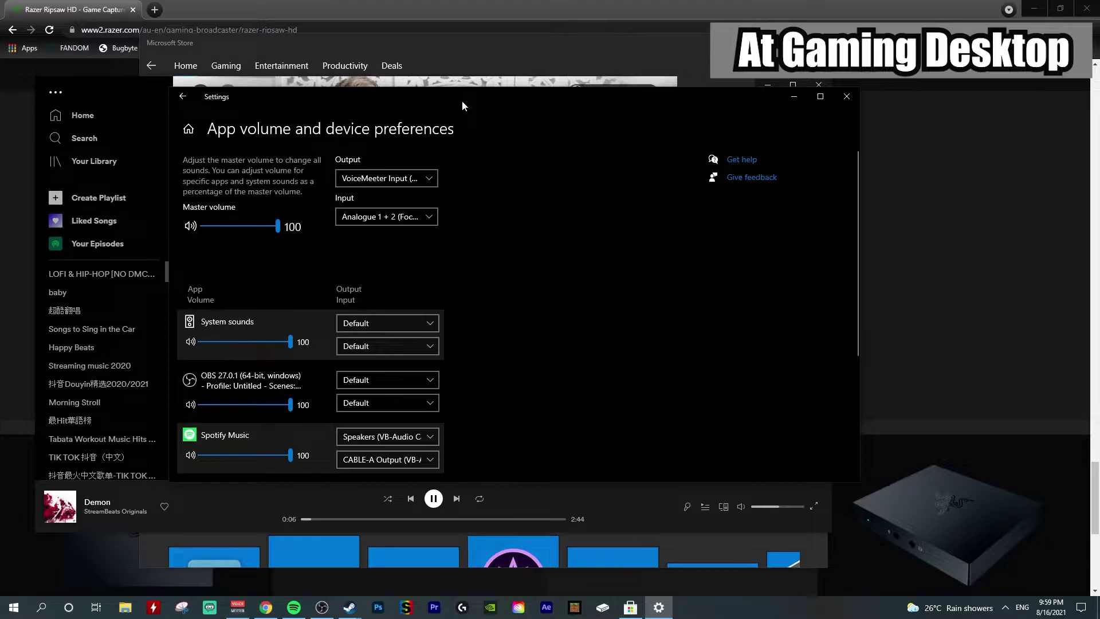
{"action": "left_click_drag", "start_coordinate": [461, 101], "coordinate": [465, 96]}
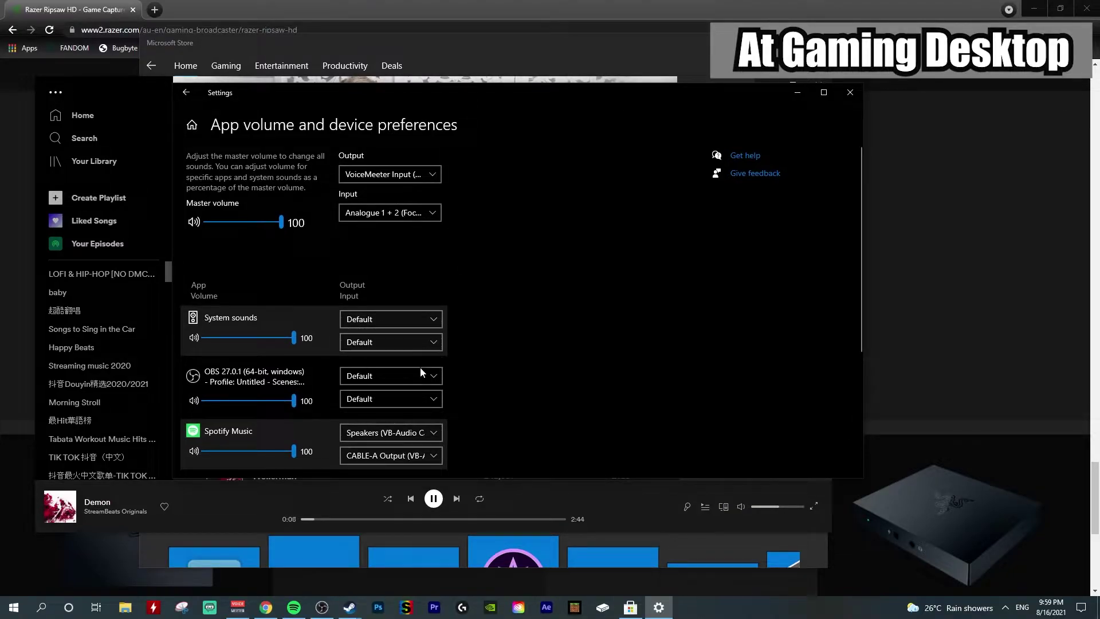
{"action": "scroll", "coordinate": [498, 409], "scroll_direction": "down", "scroll_amount": 2}
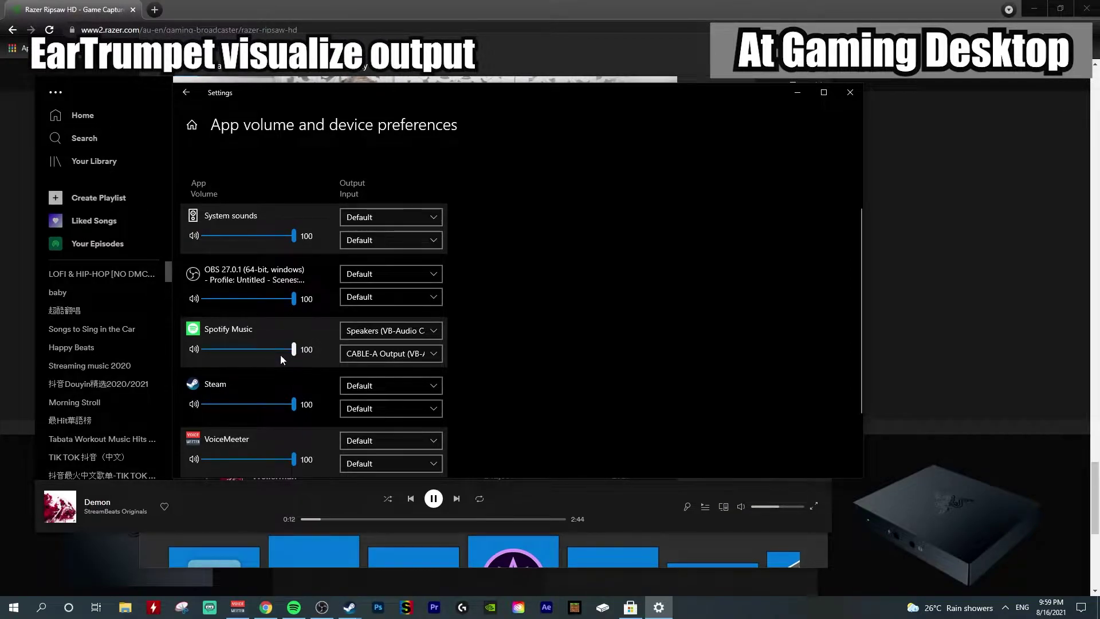
Scroll EarTrumpet to confirm Spotify plays on Speakers (VB-Audio Cable A) at volume 100.
{"action": "scroll", "coordinate": [266, 363], "scroll_direction": "down", "scroll_amount": 1}
{"action": "scroll", "coordinate": [267, 364], "scroll_direction": "down", "scroll_amount": 2}
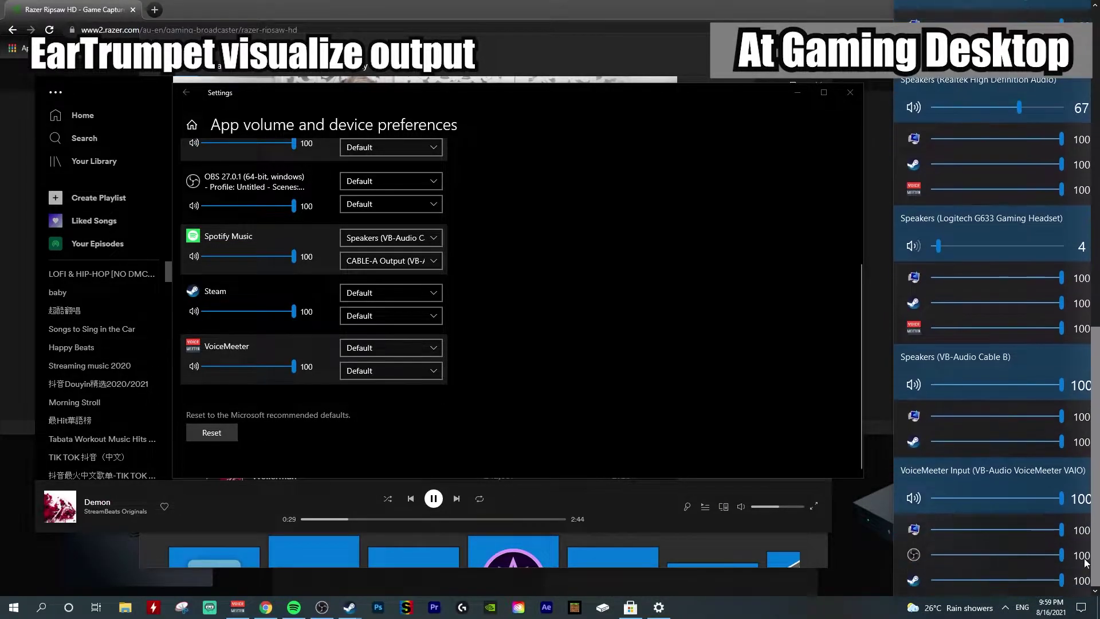
{"action": "scroll", "coordinate": [1084, 561], "scroll_direction": "up", "scroll_amount": 10}
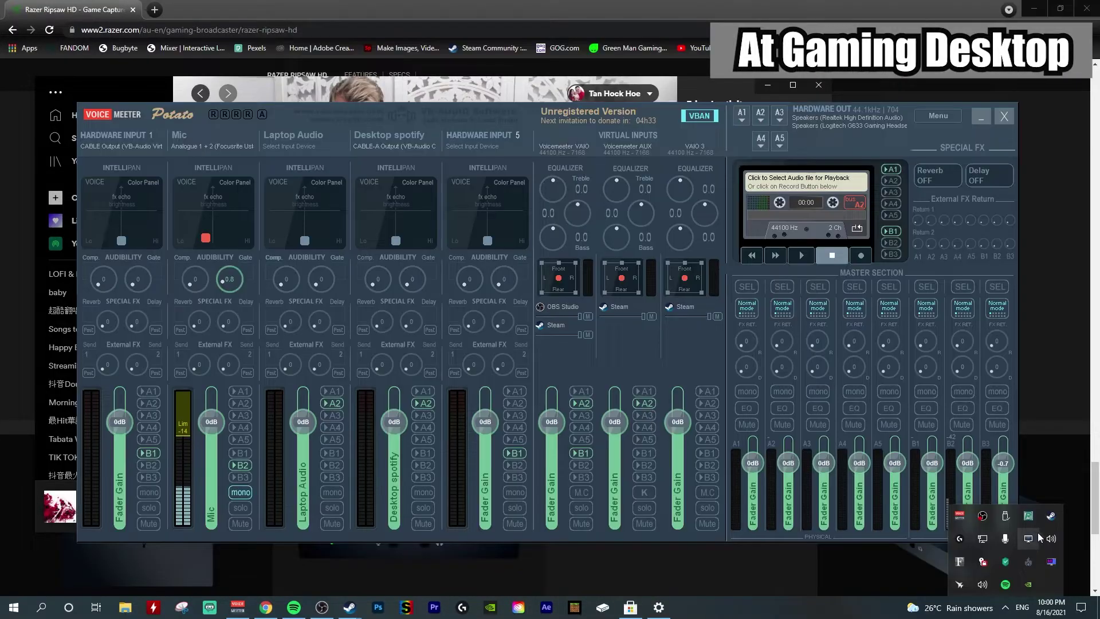
Open the classic Sound control panel and confirm VoiceMeeter Input is the default playback device.
{"action": "right_click", "coordinate": [1050, 537]}
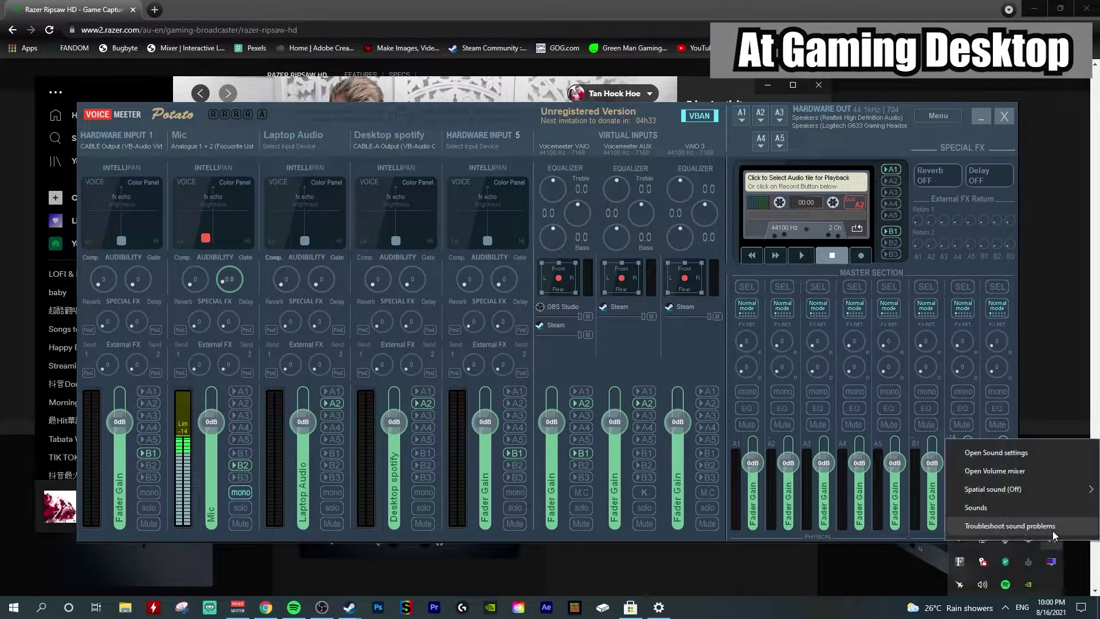
{"action": "left_click", "coordinate": [1024, 457]}
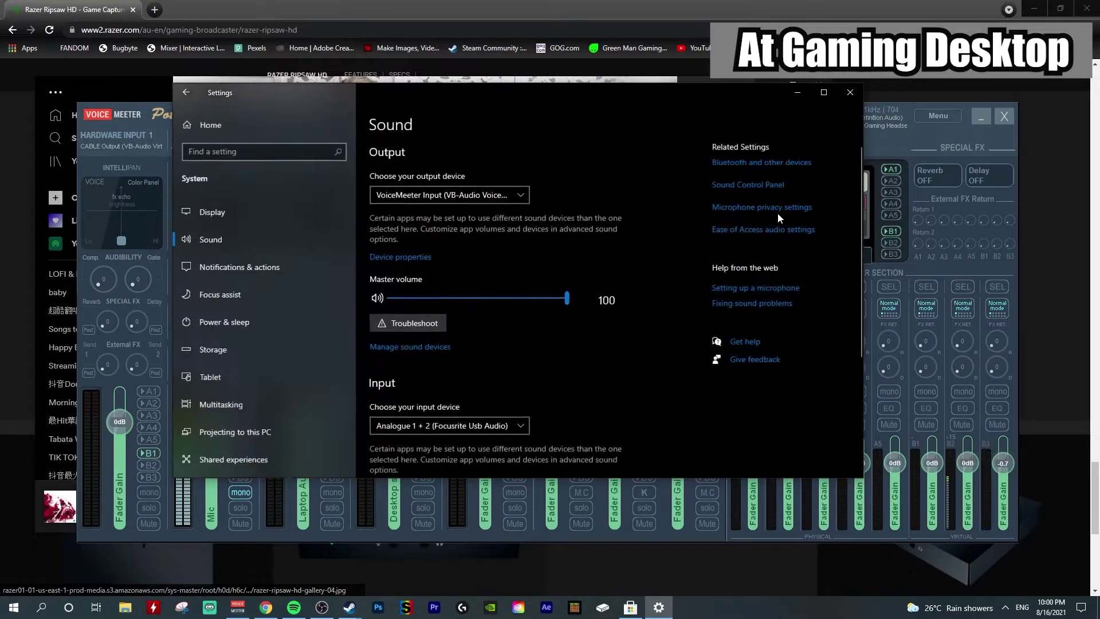
{"action": "left_click", "coordinate": [759, 186]}
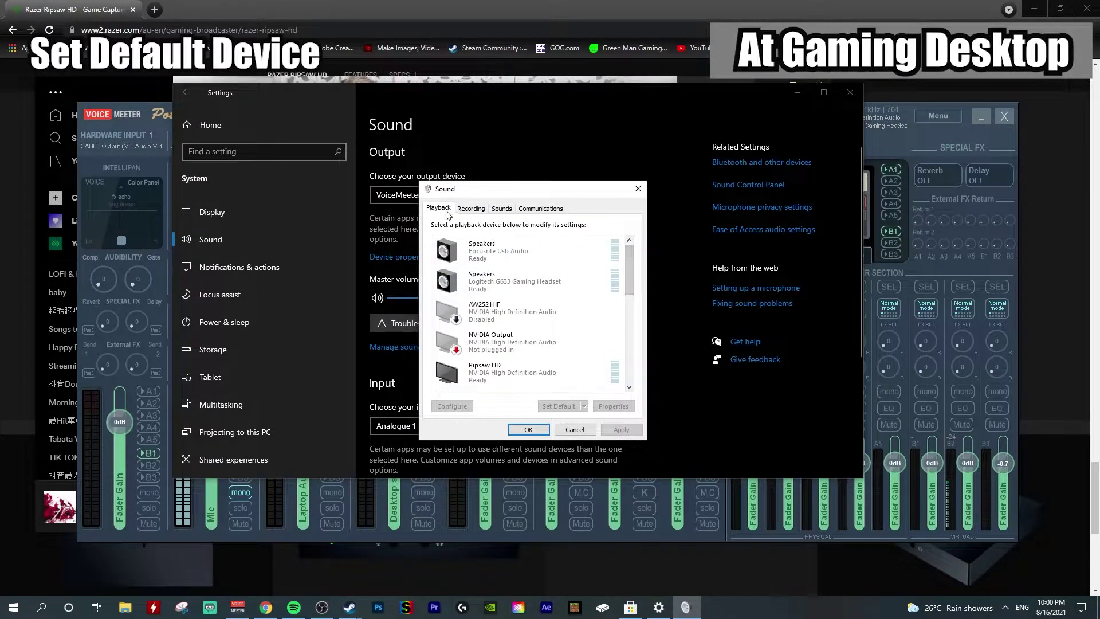
{"action": "left_click_drag", "start_coordinate": [626, 281], "coordinate": [629, 363]}
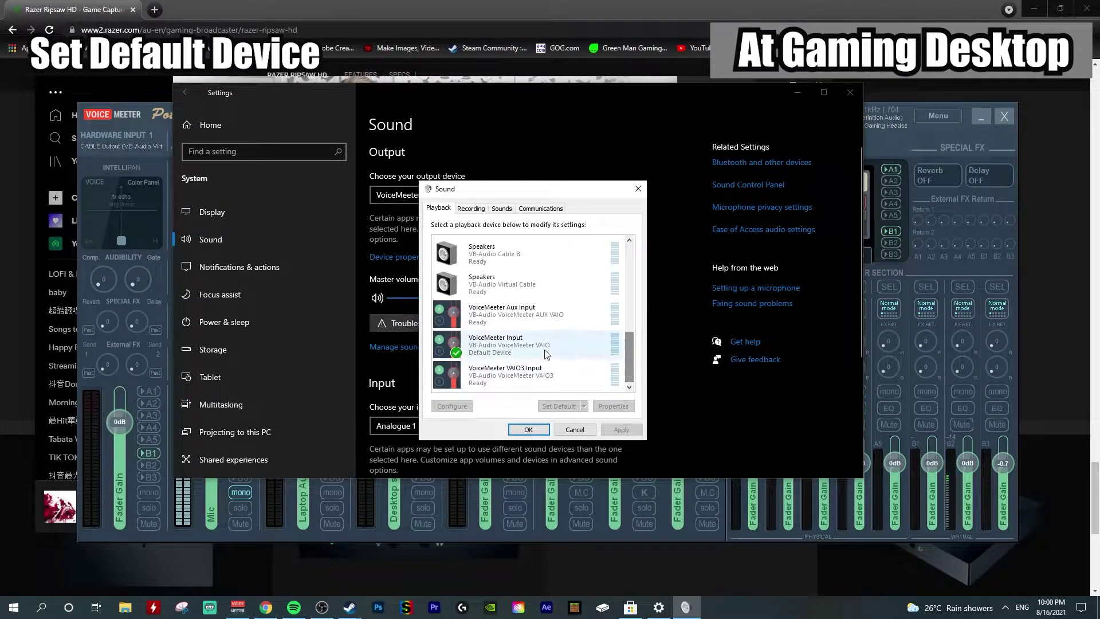
{"action": "right_click", "coordinate": [494, 356]}
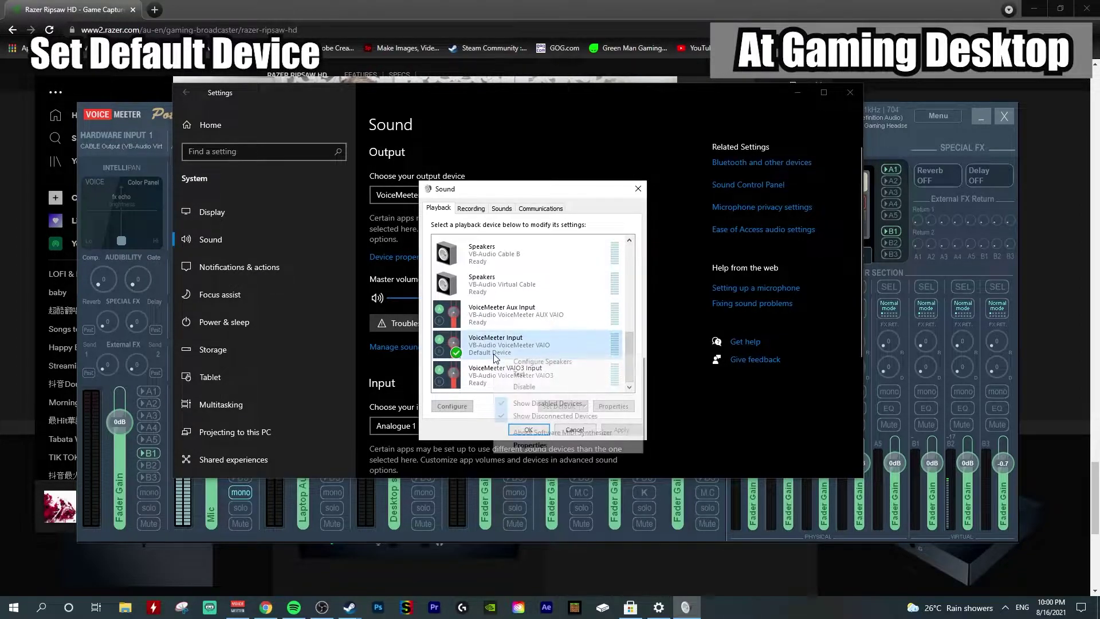
{"action": "left_click", "coordinate": [629, 343]}
{"action": "scroll", "coordinate": [628, 331], "scroll_direction": "up", "scroll_amount": 1}
{"action": "scroll", "coordinate": [628, 331], "scroll_direction": "down", "scroll_amount": 1}
Confirm Analogue 1 + 2 is the default recording device, then close the Sound dialog.
{"action": "left_click", "coordinate": [472, 210]}
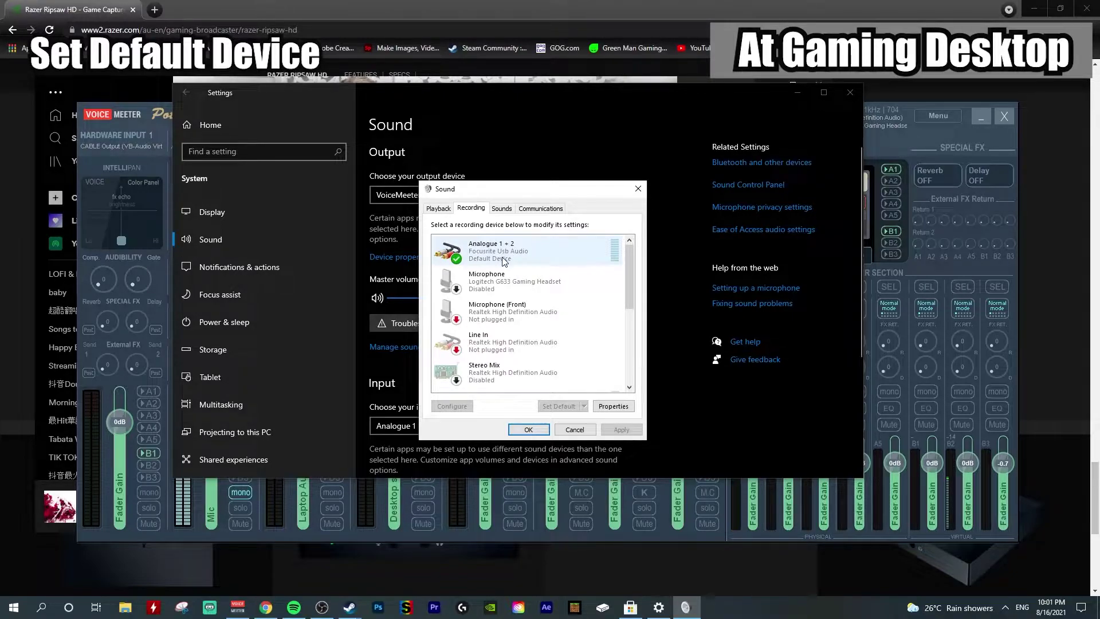
{"action": "right_click", "coordinate": [503, 261]}
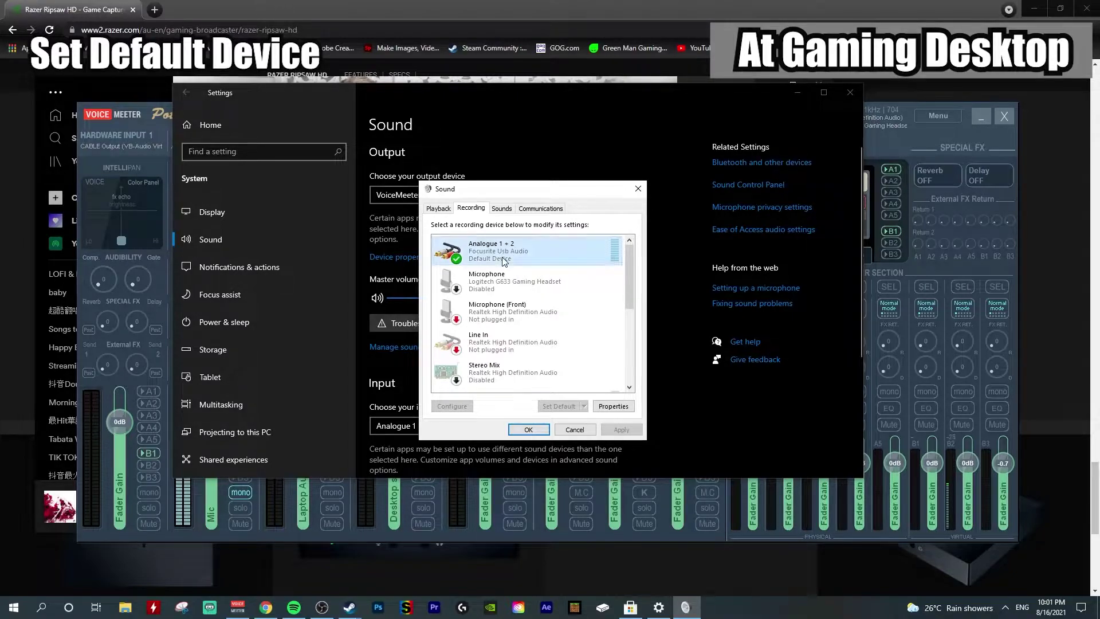
{"action": "left_click", "coordinate": [590, 196]}
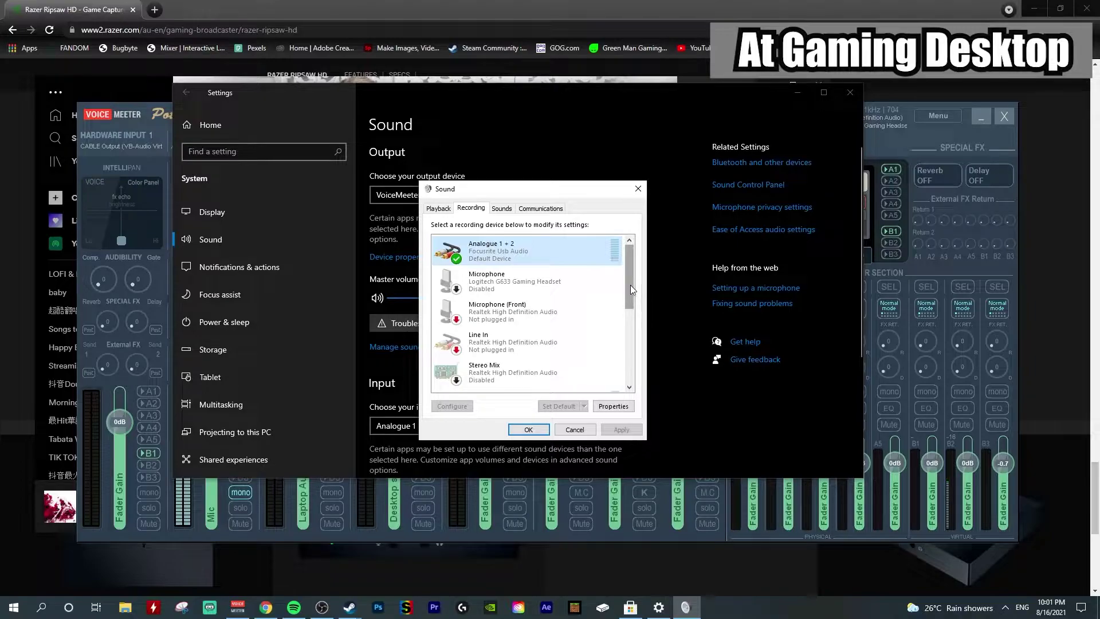
{"action": "left_click_drag", "start_coordinate": [631, 291], "coordinate": [628, 364]}
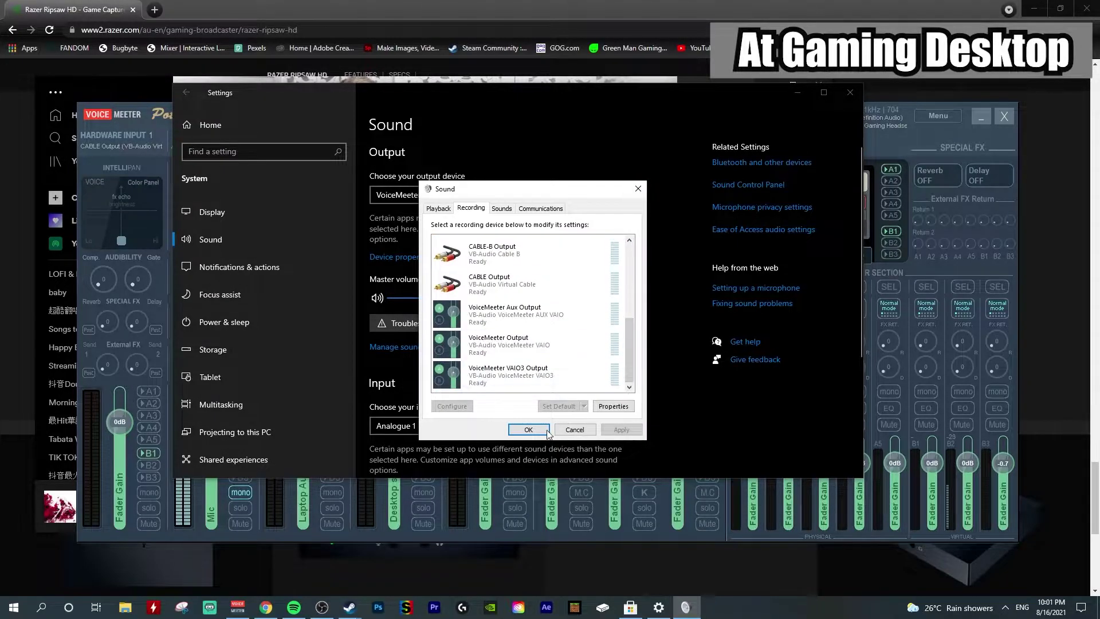
{"action": "left_click", "coordinate": [529, 429]}
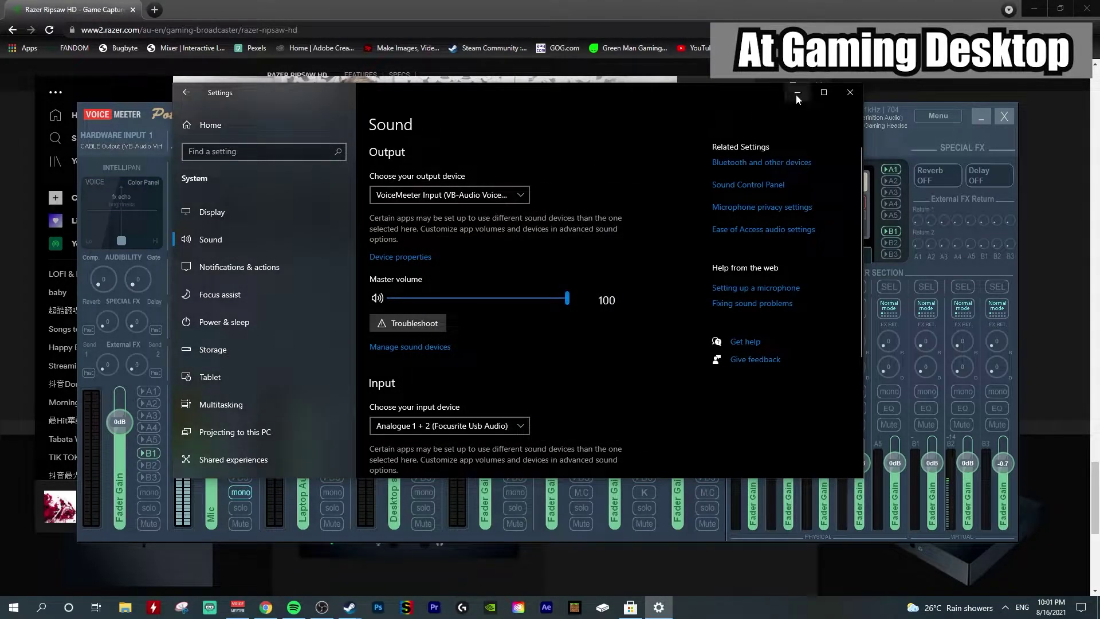
{"action": "scroll", "coordinate": [601, 393], "scroll_direction": "down", "scroll_amount": 4}
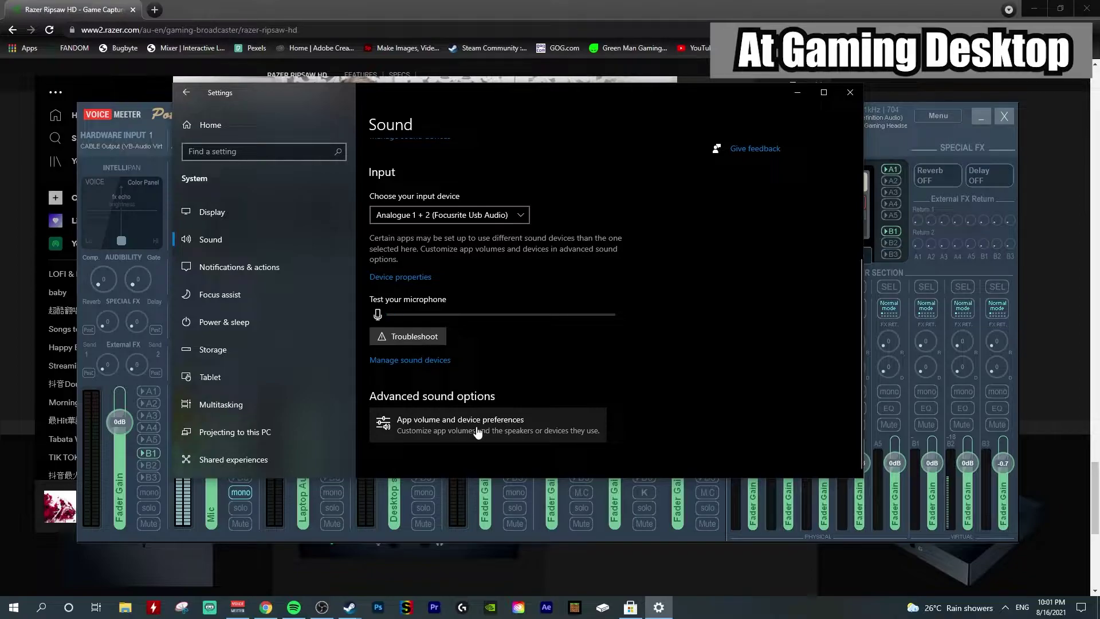
Bring the mixer forward and check A1 uses the Realtek speakers and A2 the Logitech G633, unchanged.
{"action": "left_click", "coordinate": [798, 93]}
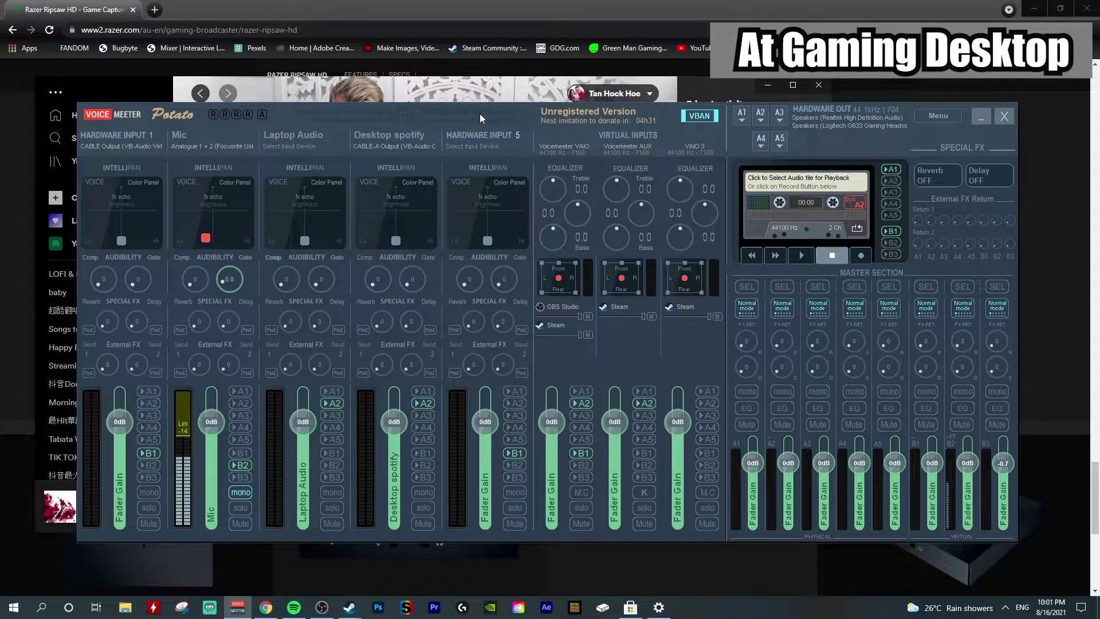
{"action": "left_click_drag", "start_coordinate": [480, 113], "coordinate": [451, 90]}
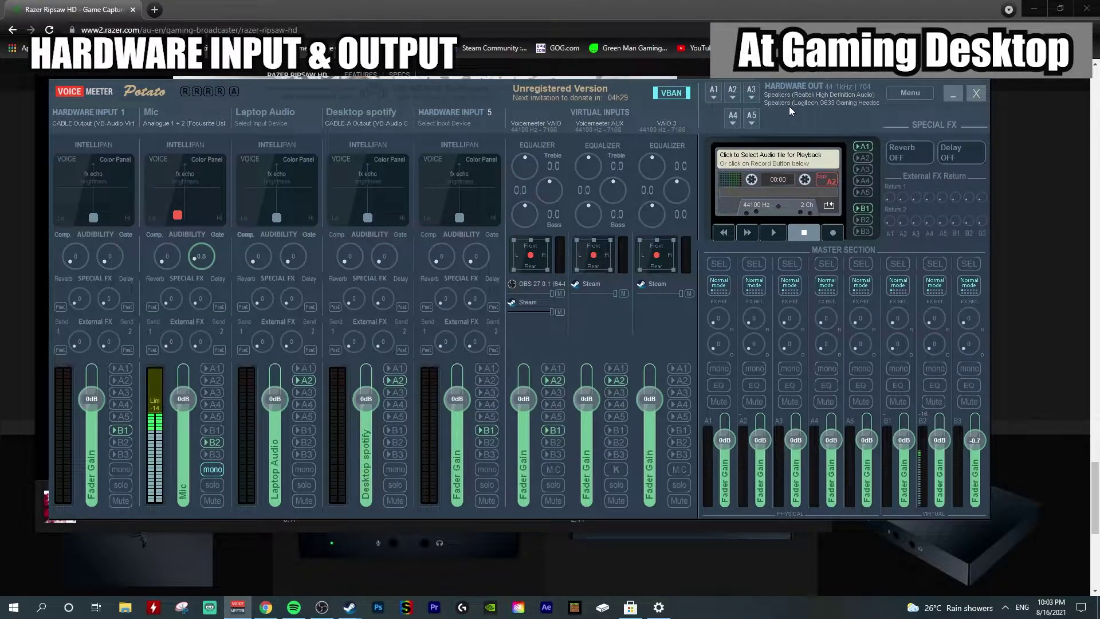
{"action": "left_click", "coordinate": [712, 99]}
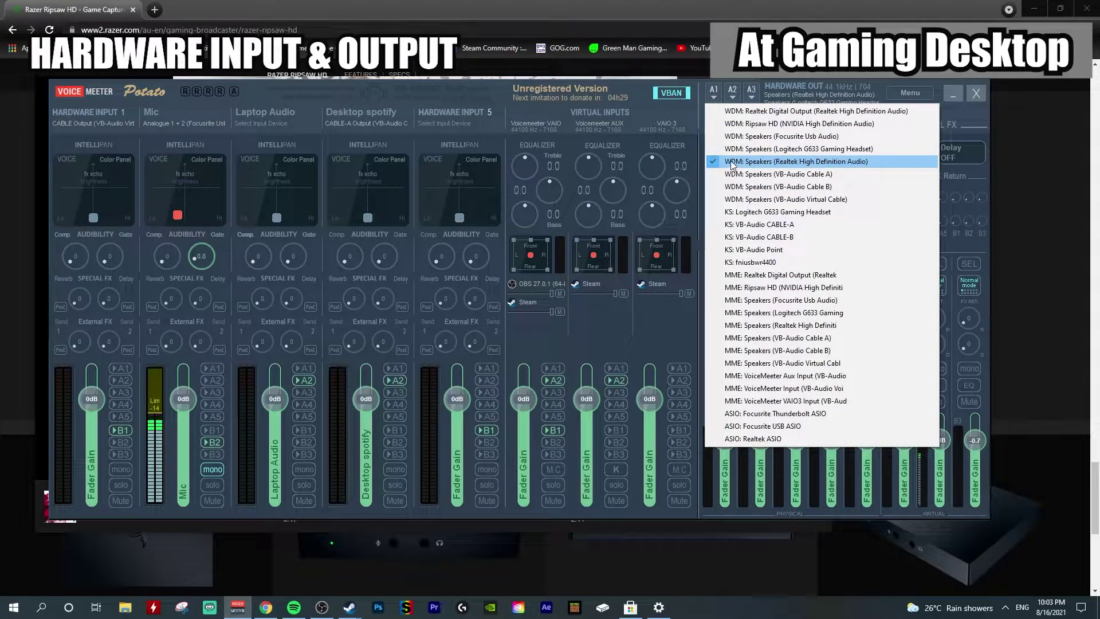
{"action": "left_click", "coordinate": [957, 109]}
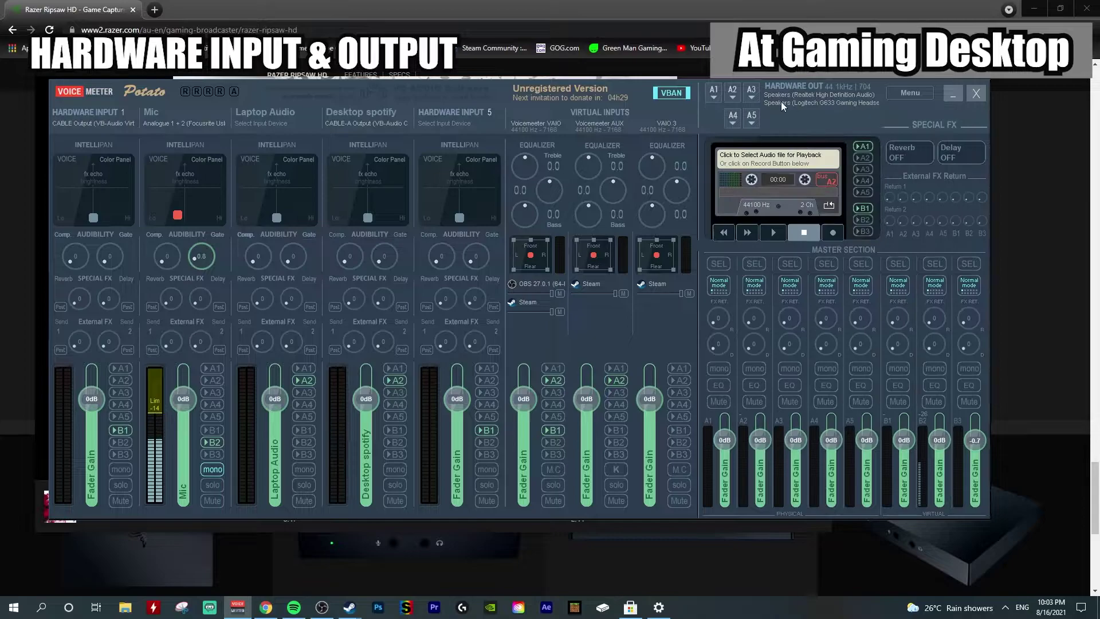
{"action": "left_click", "coordinate": [734, 96]}
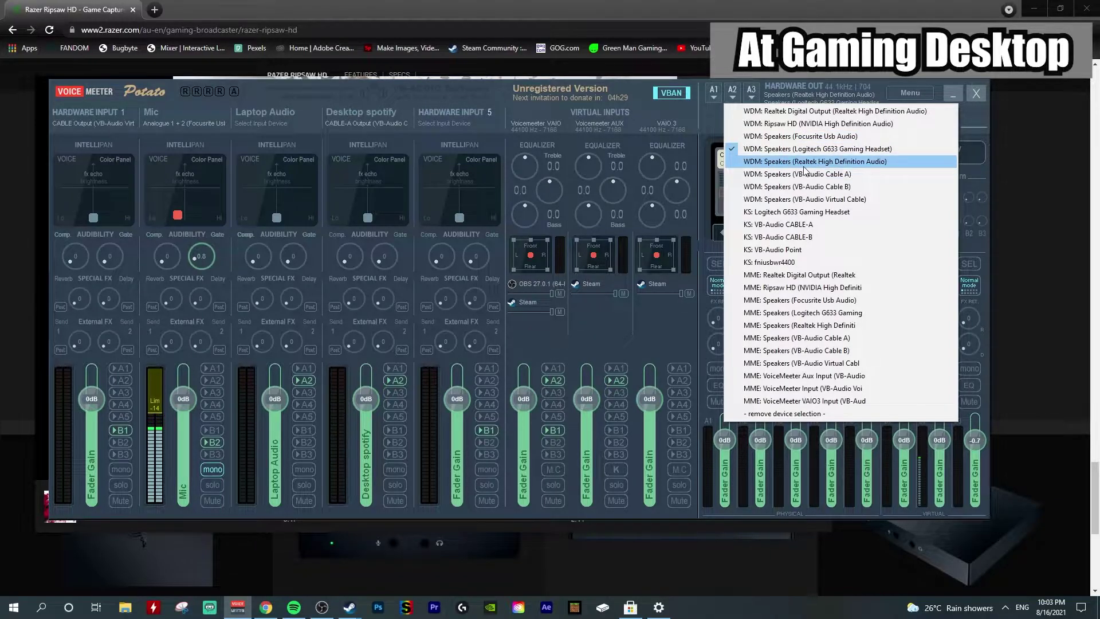
{"action": "left_click", "coordinate": [732, 135]}
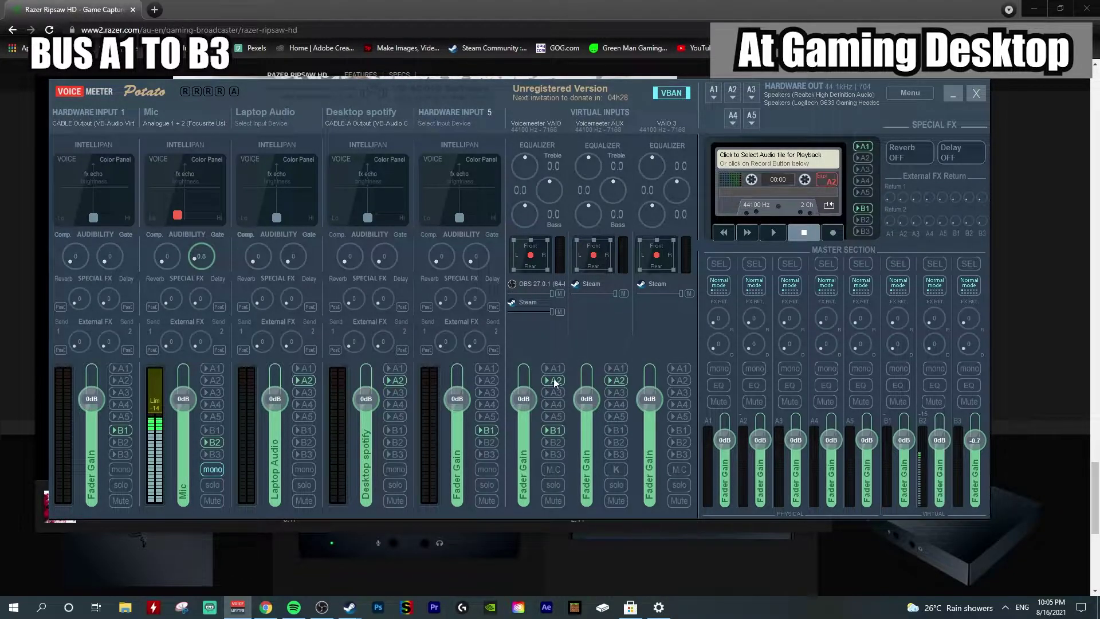
{"action": "left_click", "coordinate": [367, 118]}
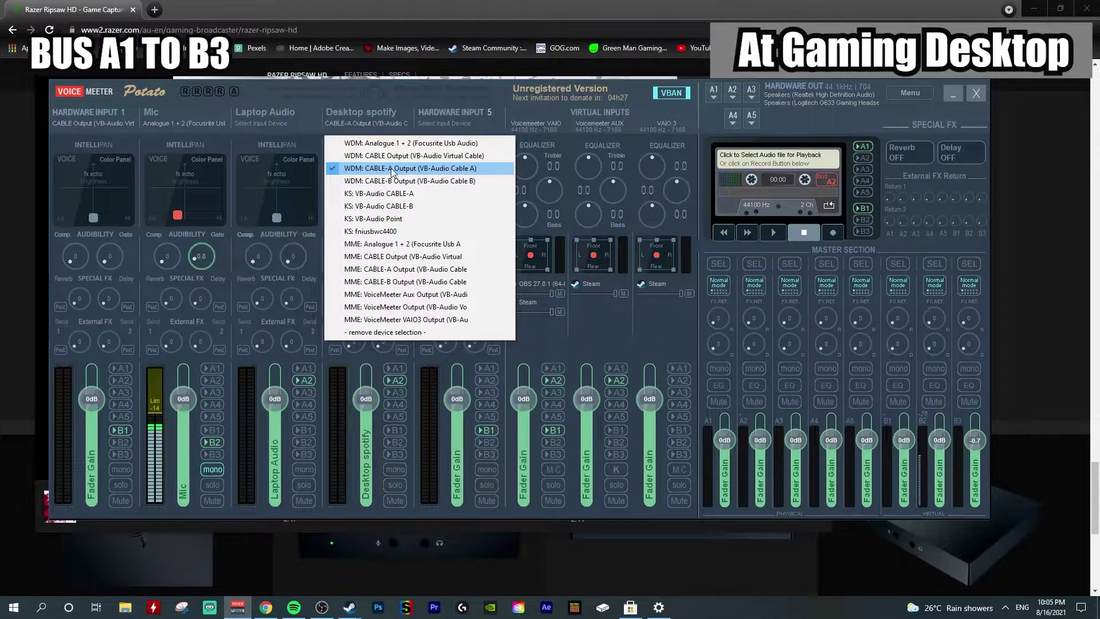
{"action": "left_click", "coordinate": [607, 322]}
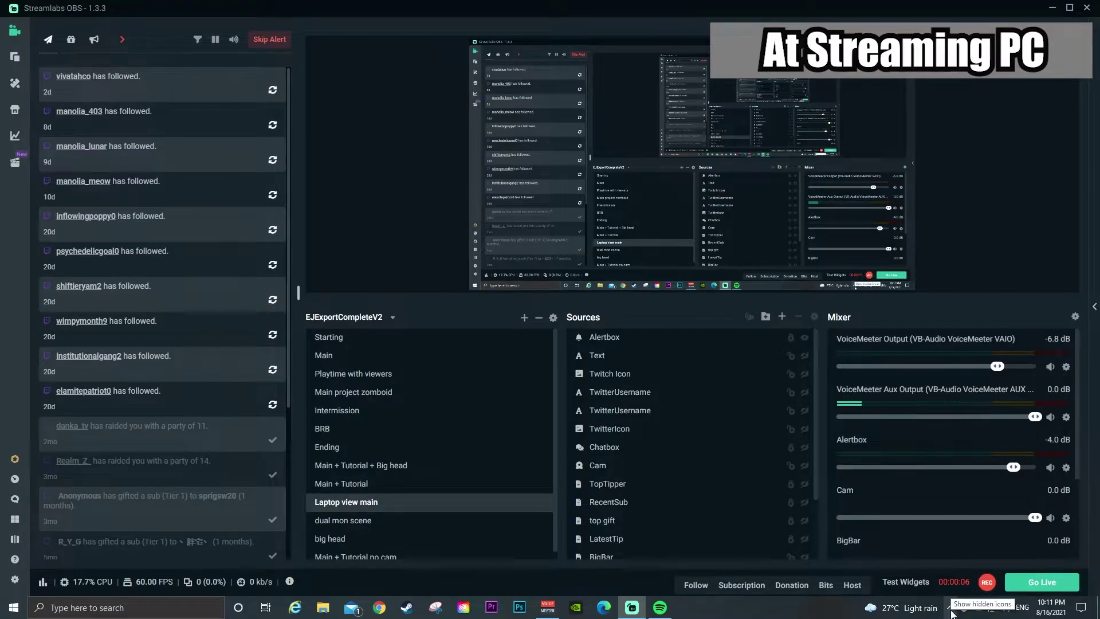
Check in EarTrumpet that apps play through VoiceMeeter Input at volume 100, then open its sound options.
{"action": "left_click", "coordinate": [951, 612]}
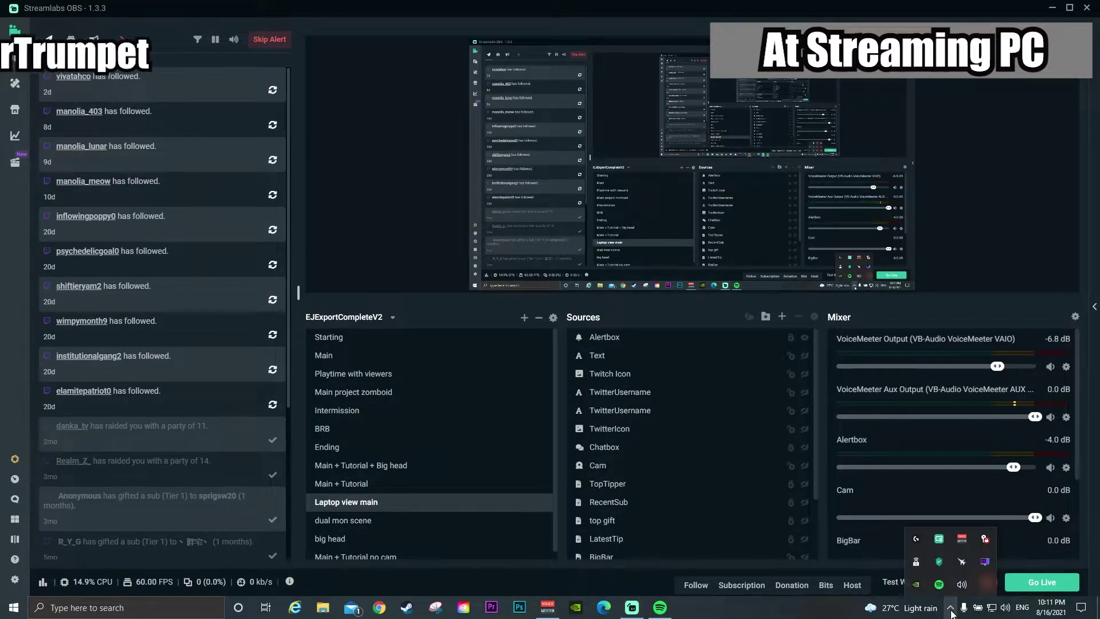
{"action": "left_click", "coordinate": [962, 585]}
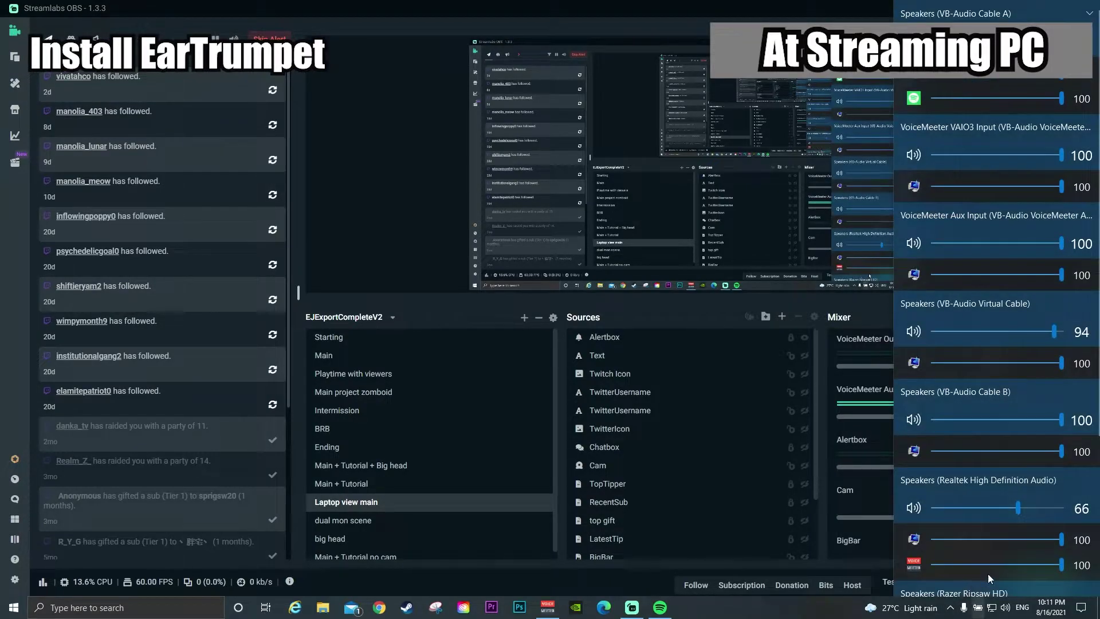
{"action": "left_click", "coordinate": [1002, 492]}
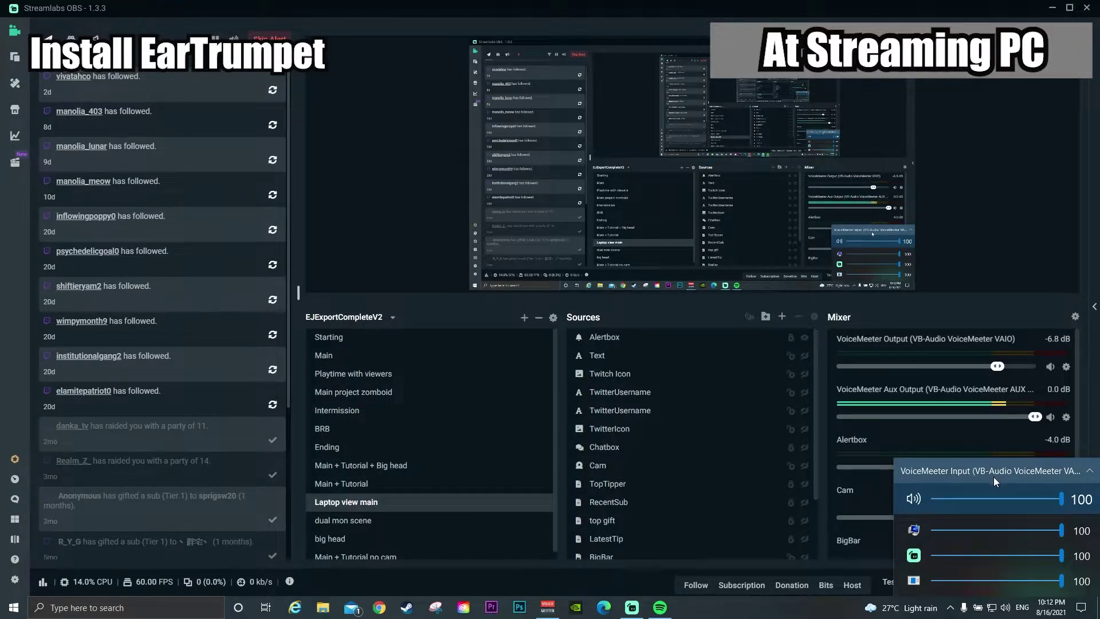
{"action": "right_click", "coordinate": [1005, 607]}
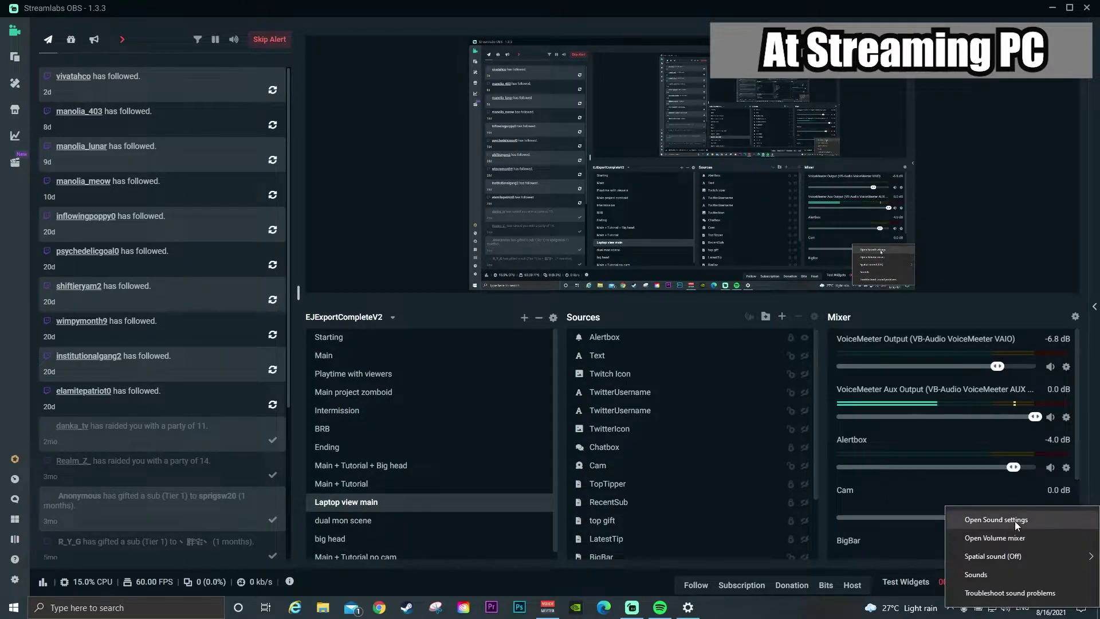
Open the Sound control panel and review the default Playback and Recording devices.
{"action": "left_click", "coordinate": [1015, 521]}
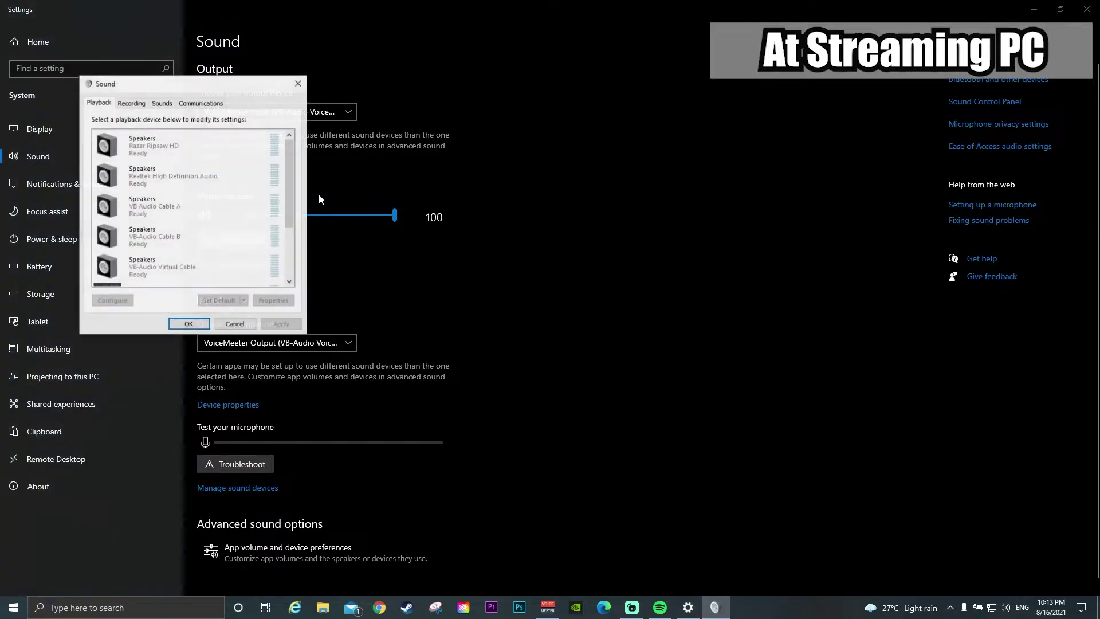
{"action": "left_click_drag", "start_coordinate": [213, 97], "coordinate": [514, 131]}
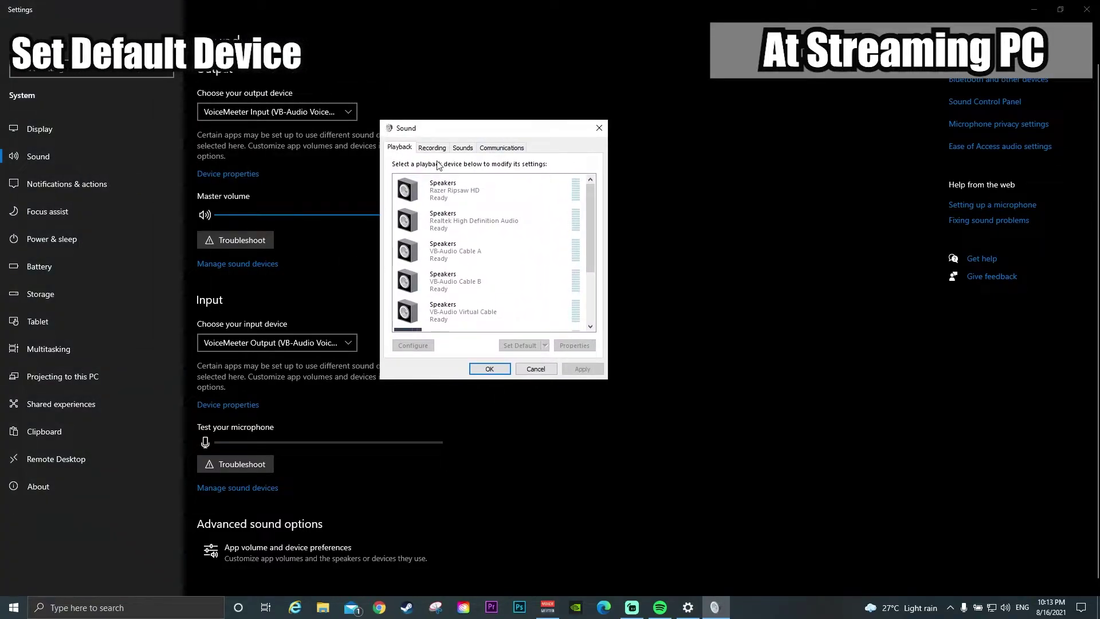
{"action": "left_click_drag", "start_coordinate": [587, 244], "coordinate": [589, 314]}
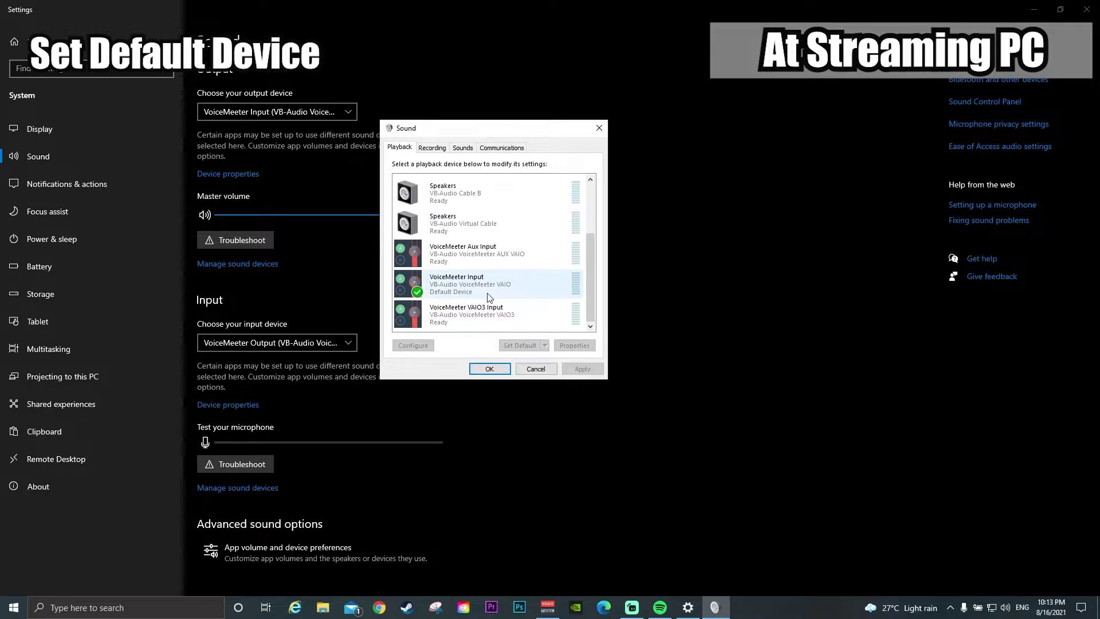
{"action": "left_click", "coordinate": [437, 150]}
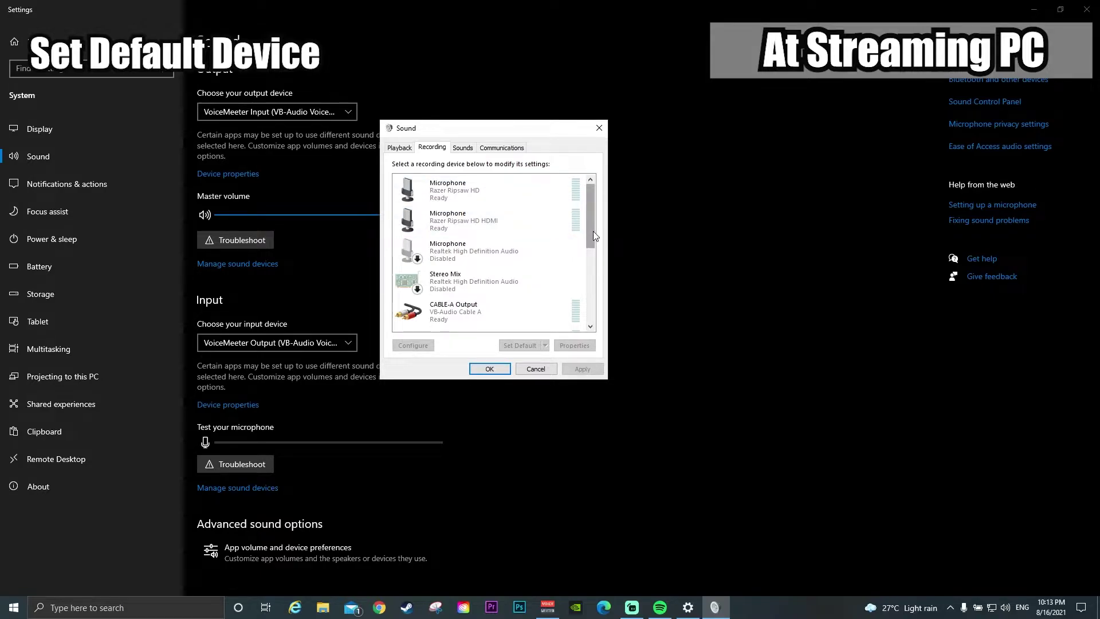
Confirm VoiceMeeter Output as default recording, then close the Sound dialog and Windows Settings.
{"action": "left_click_drag", "start_coordinate": [593, 231], "coordinate": [593, 304]}
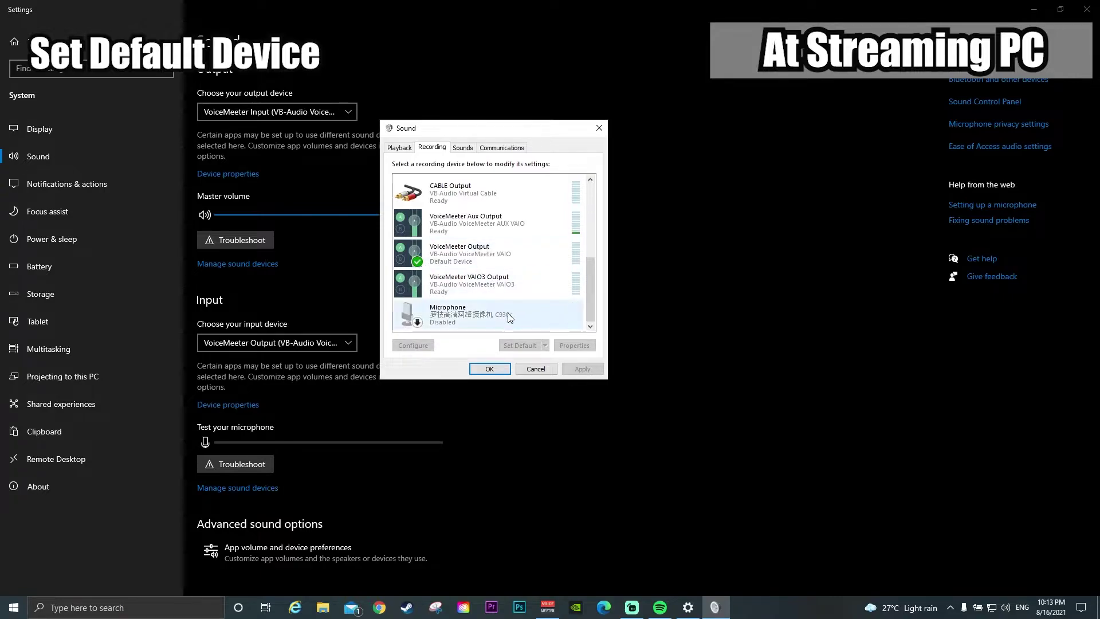
{"action": "left_click", "coordinate": [490, 369]}
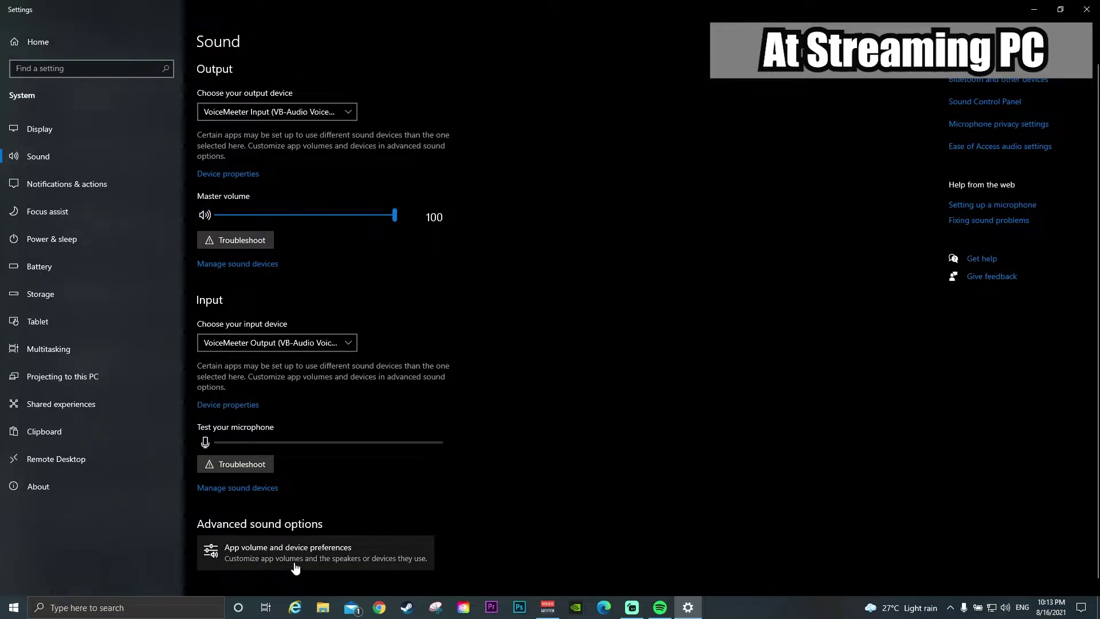
{"action": "left_click", "coordinate": [317, 560]}
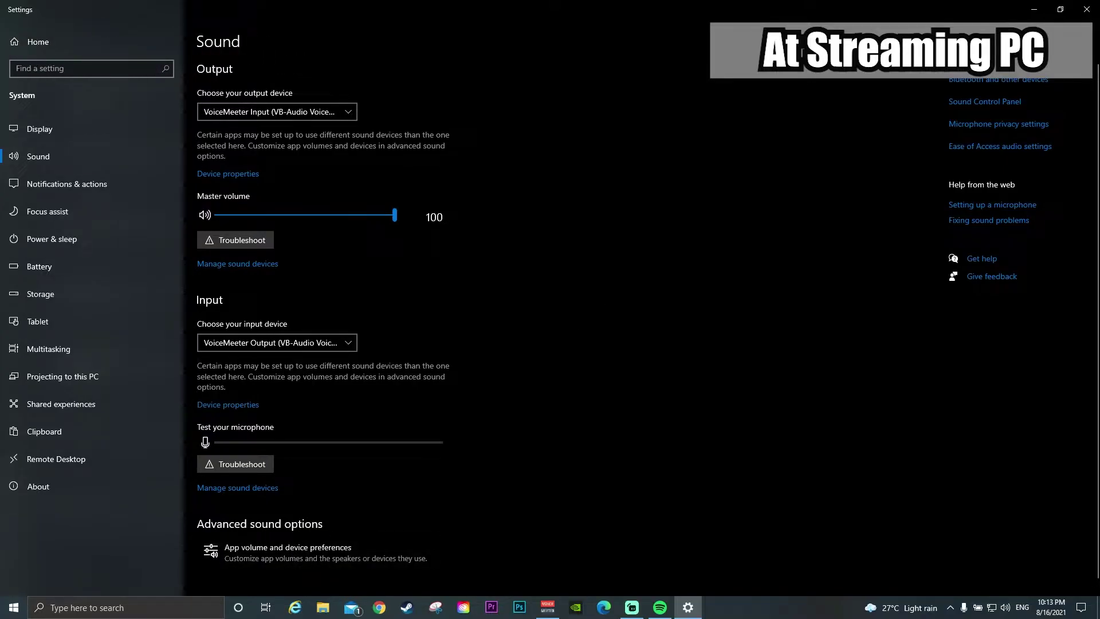
{"action": "left_click", "coordinate": [1083, 10]}
Bring the VoiceMeeter mixer forward, check the A1 output device unchanged, and open the VBAN window.
{"action": "left_click", "coordinate": [1084, 10]}
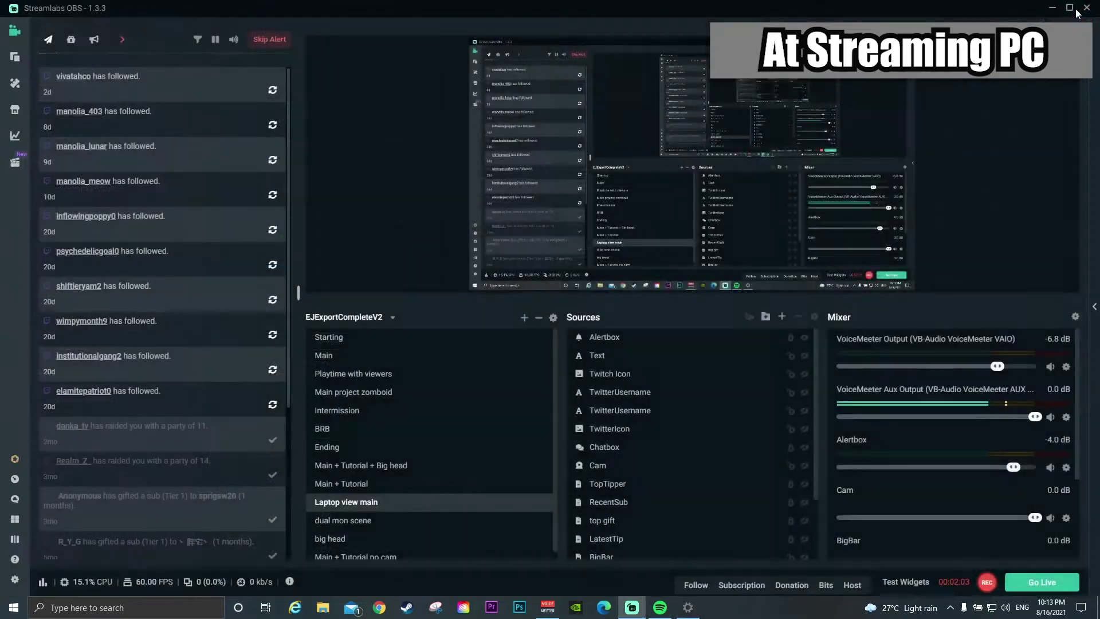
{"action": "left_click", "coordinate": [548, 608]}
{"action": "left_click_drag", "start_coordinate": [480, 61], "coordinate": [537, 90]}
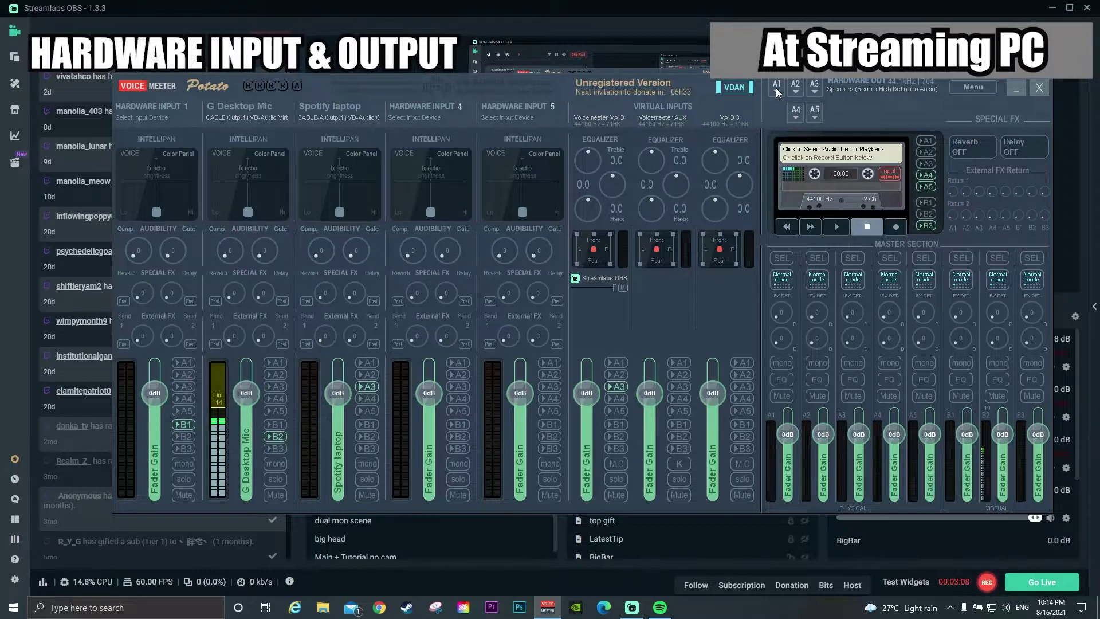
{"action": "left_click", "coordinate": [777, 88]}
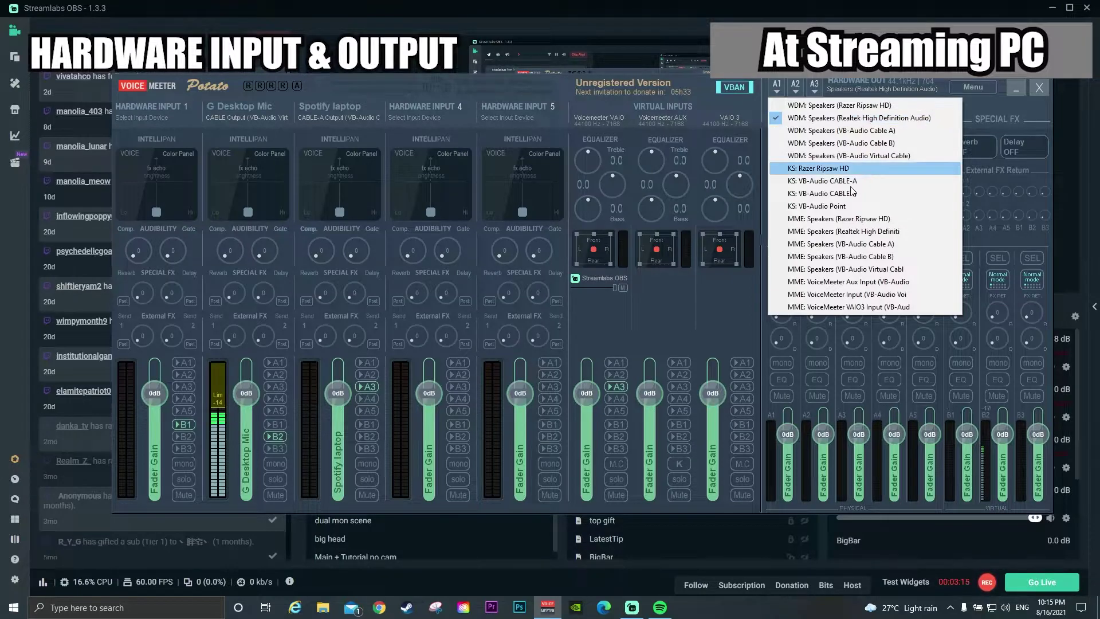
{"action": "left_click", "coordinate": [533, 359]}
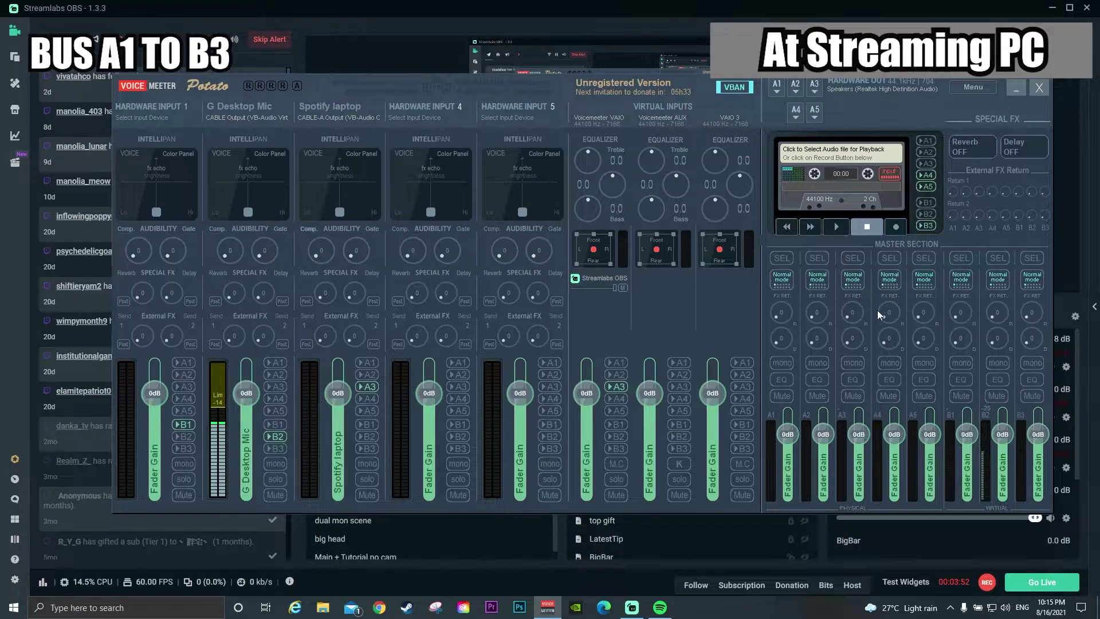
{"action": "left_click", "coordinate": [732, 89]}
{"action": "left_click_drag", "start_coordinate": [735, 98], "coordinate": [533, 70]}
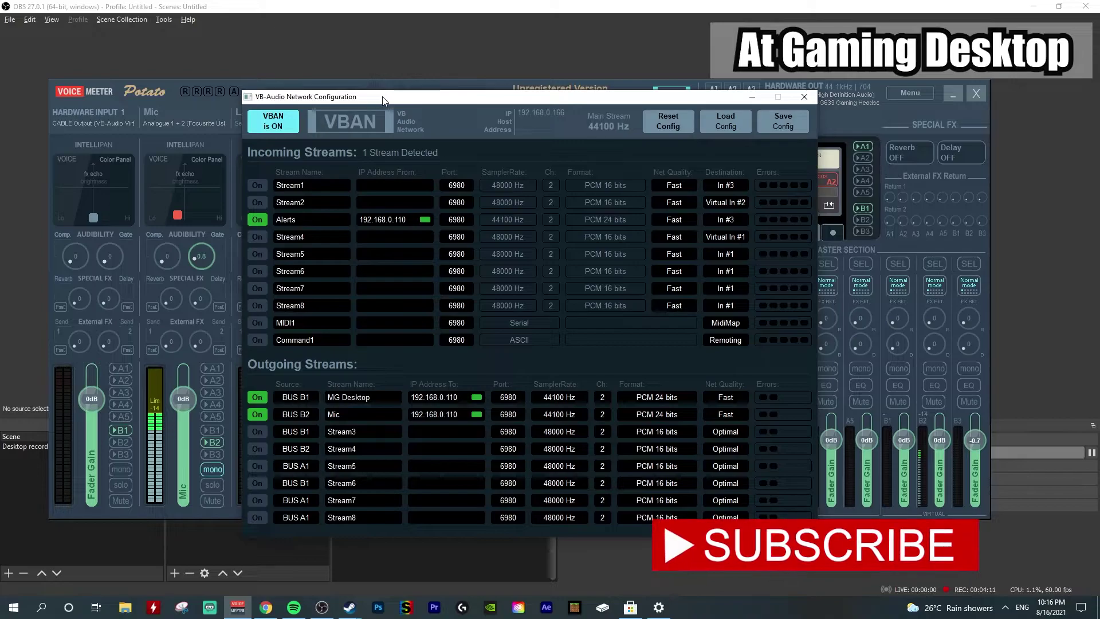
{"action": "left_click_drag", "start_coordinate": [384, 101], "coordinate": [466, 103]}
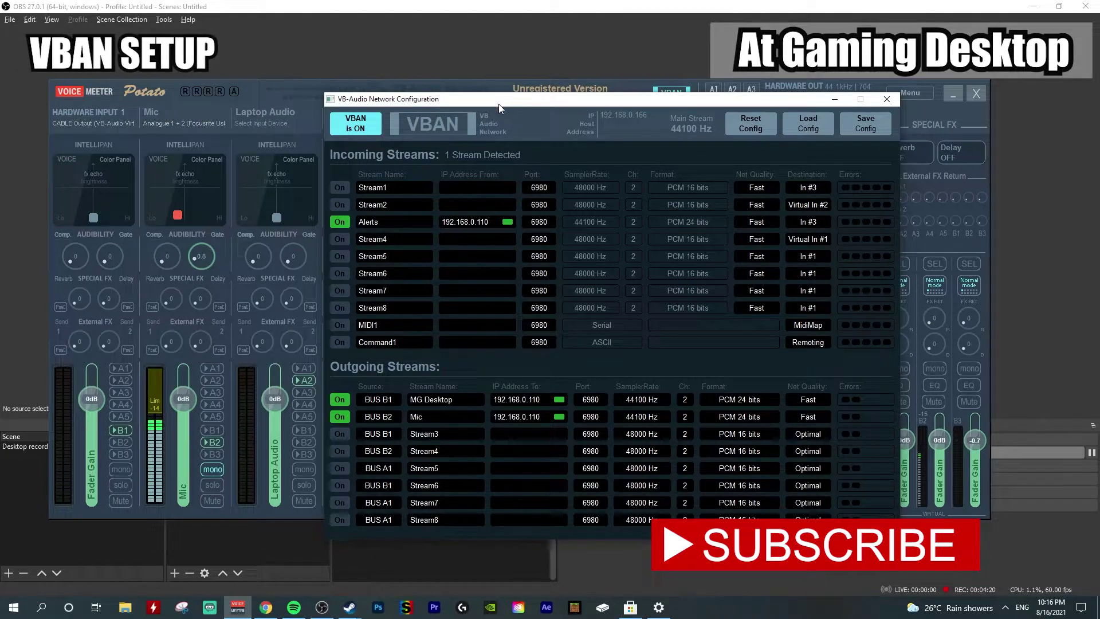
{"action": "left_click_drag", "start_coordinate": [498, 104], "coordinate": [517, 108]}
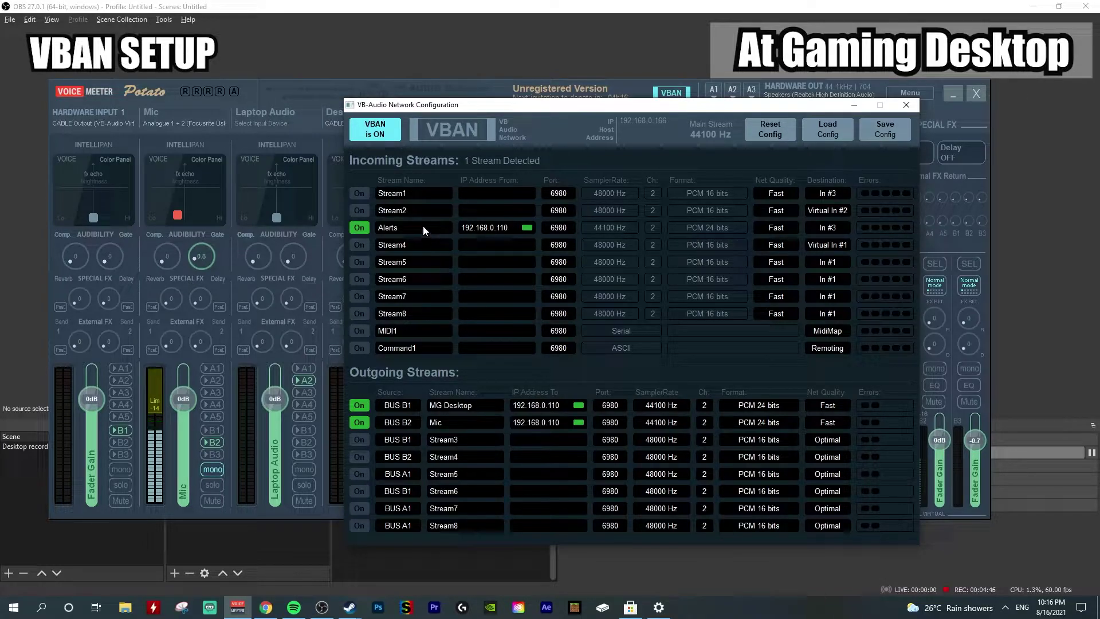
{"action": "mouse_move", "coordinate": [497, 108]}
{"action": "left_mouse_down"}
{"action": "mouse_move", "coordinate": [466, 111]}
{"action": "mouse_move", "coordinate": [481, 109]}
{"action": "left_mouse_up"}
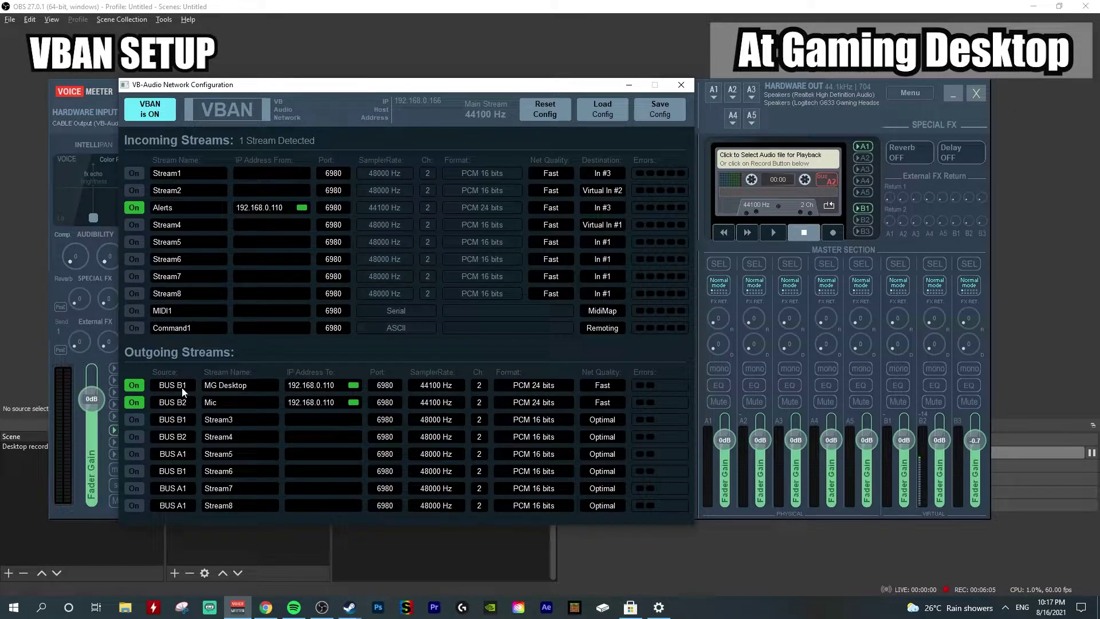
Check MG Desktop's bus choices, route the Mic strip to virtual bus B2, and move VBAN aside.
{"action": "left_click", "coordinate": [182, 390]}
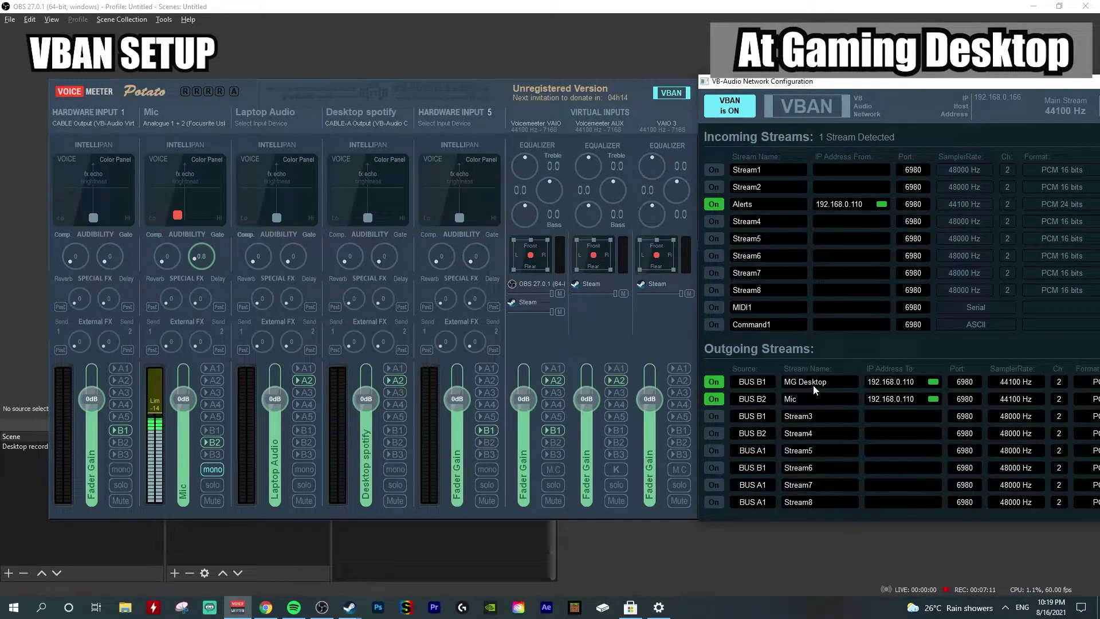
{"action": "left_click", "coordinate": [210, 443]}
{"action": "left_click_drag", "start_coordinate": [869, 87], "coordinate": [363, 94]}
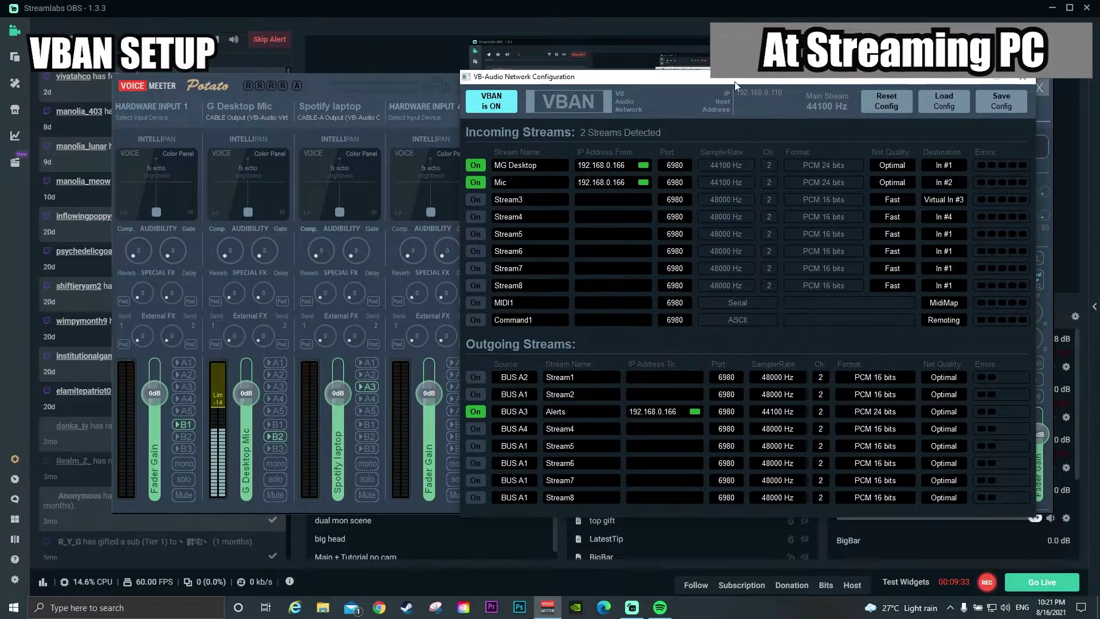
{"action": "left_click", "coordinate": [941, 167]}
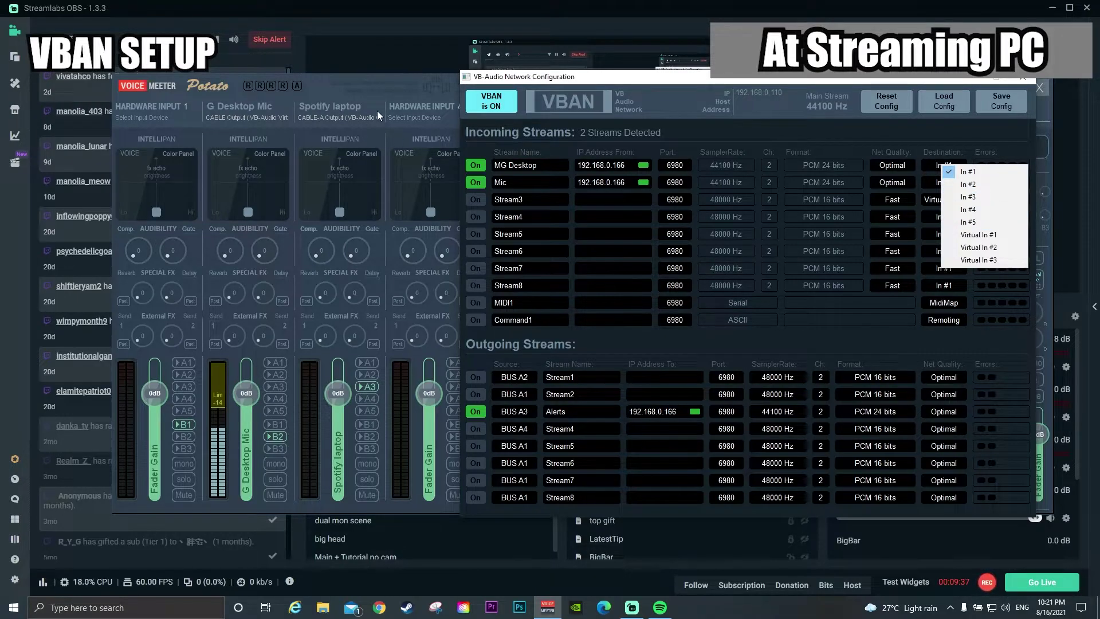
{"action": "left_click", "coordinate": [984, 171]}
{"action": "left_click_drag", "start_coordinate": [491, 81], "coordinate": [614, 82]}
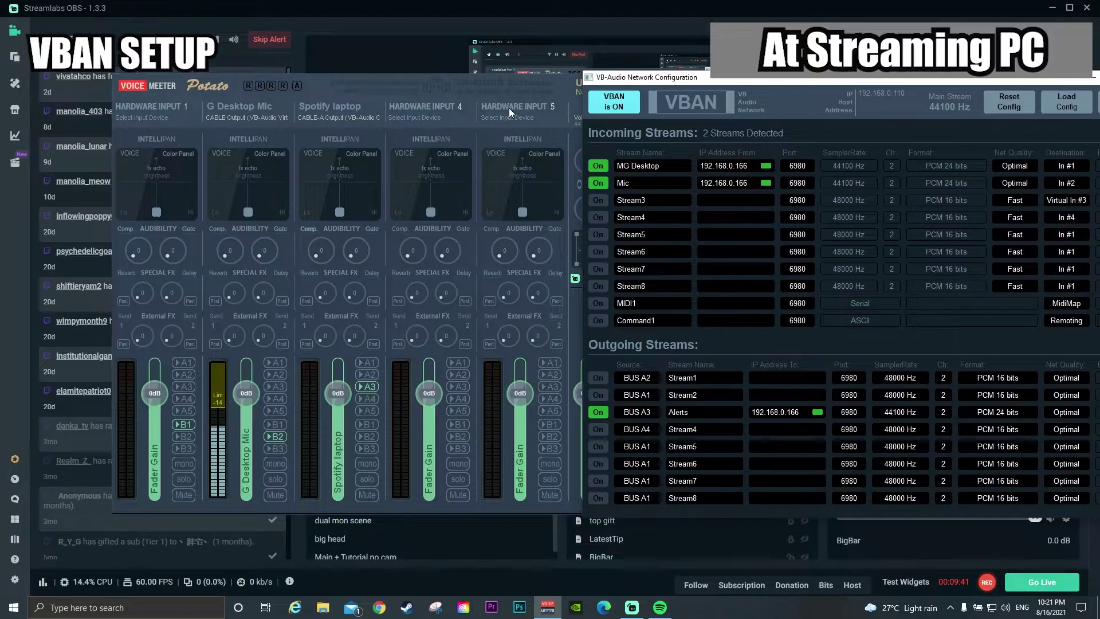
{"action": "left_click_drag", "start_coordinate": [623, 84], "coordinate": [58, 71]}
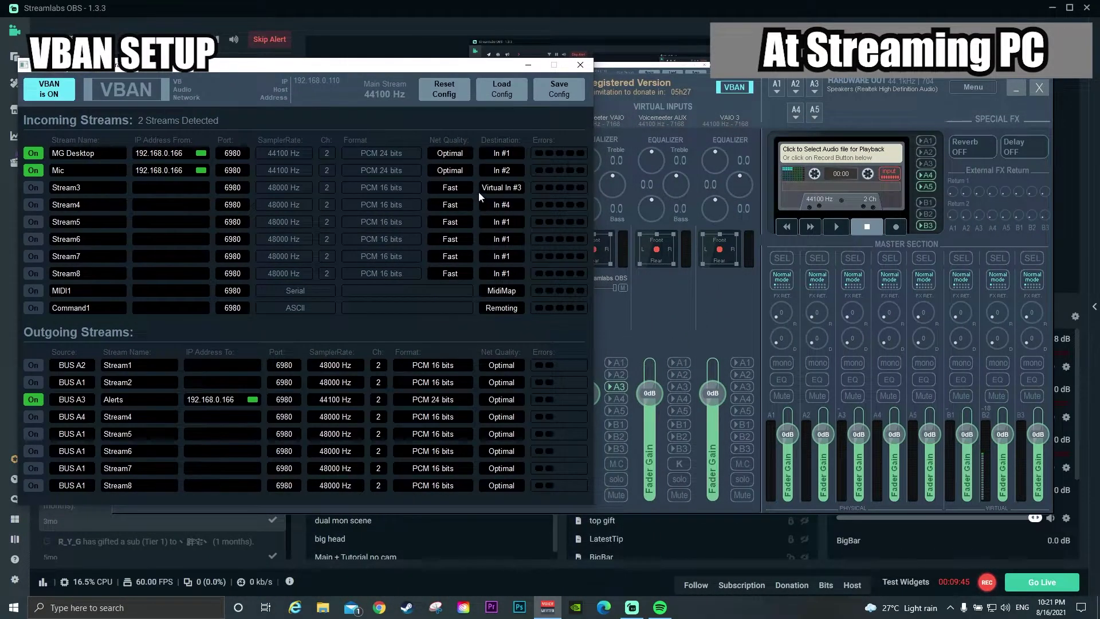
{"action": "left_click", "coordinate": [498, 156]}
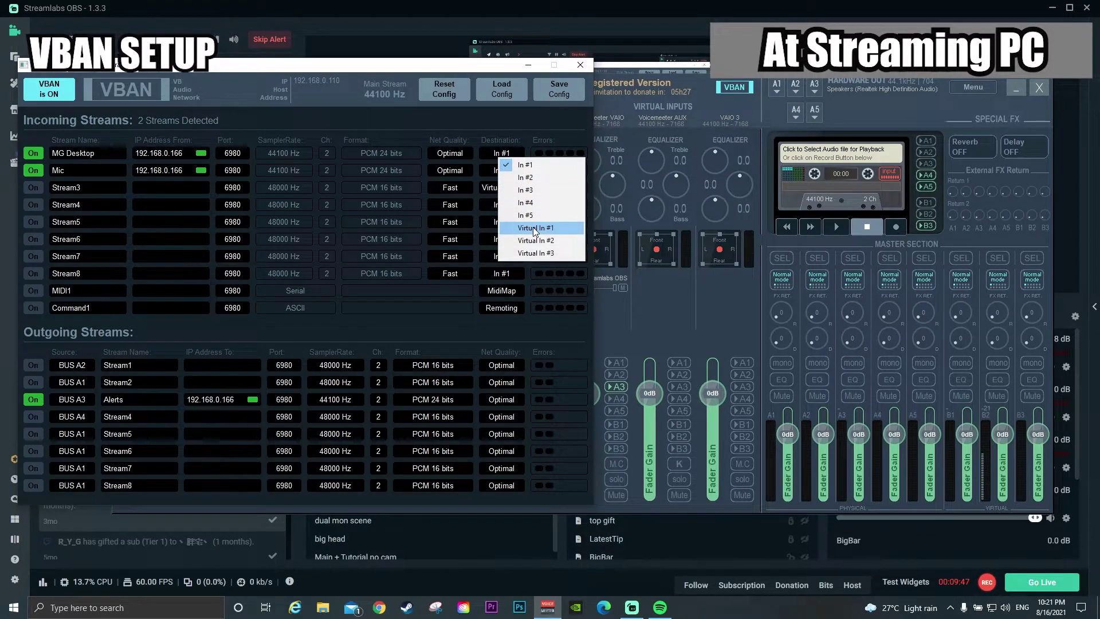
{"action": "left_click_drag", "start_coordinate": [451, 69], "coordinate": [434, 72]}
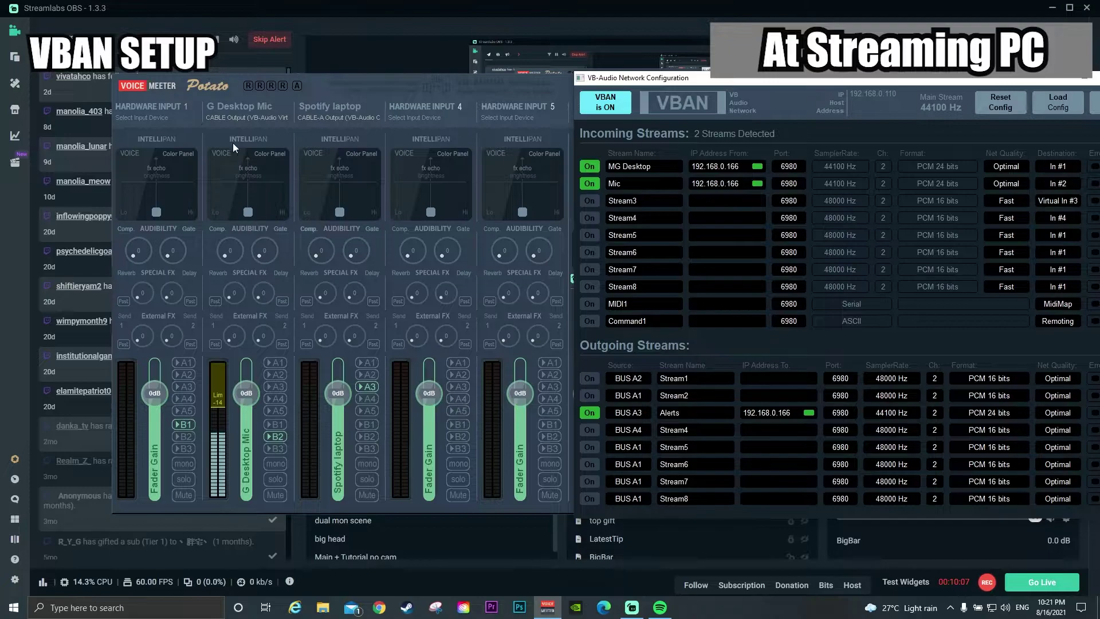
Rename the HARDWARE INPUT 1 strip to 'MG Desktop' and the G Desktop Mic strip to 'Mic'.
{"action": "right_click", "coordinate": [170, 109]}
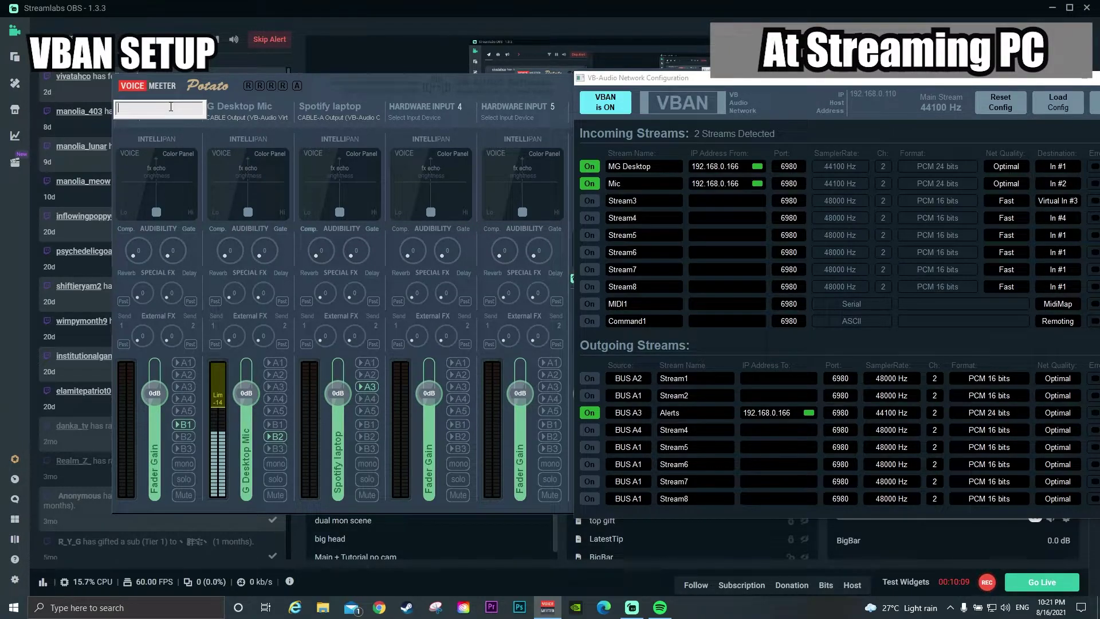
{"action": "type", "text": "MG Desktop"}
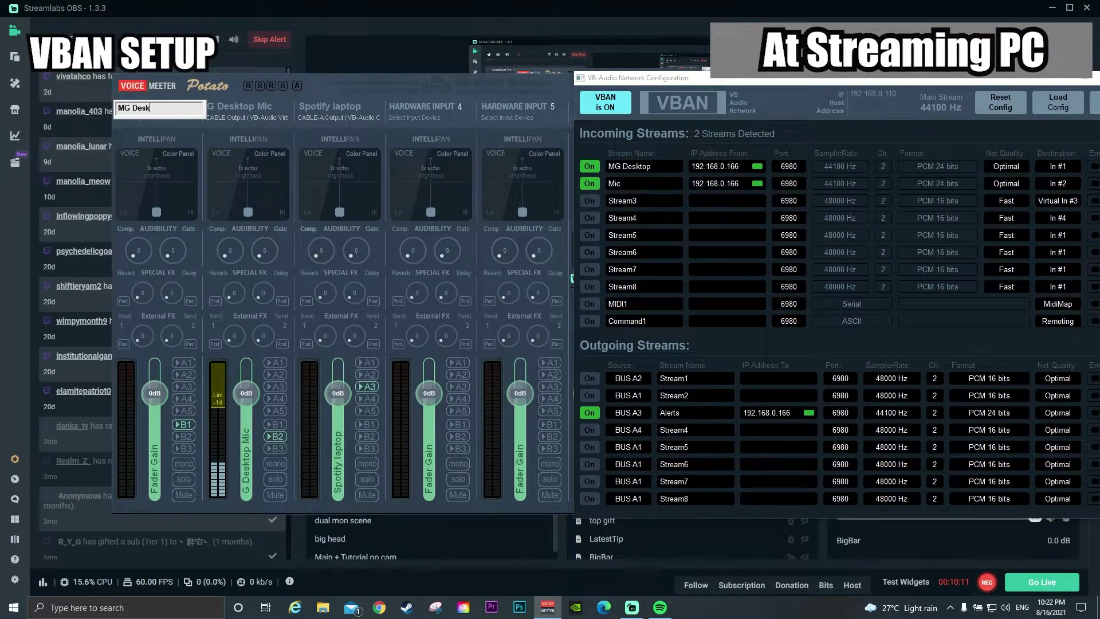
{"action": "key", "text": "Return"}
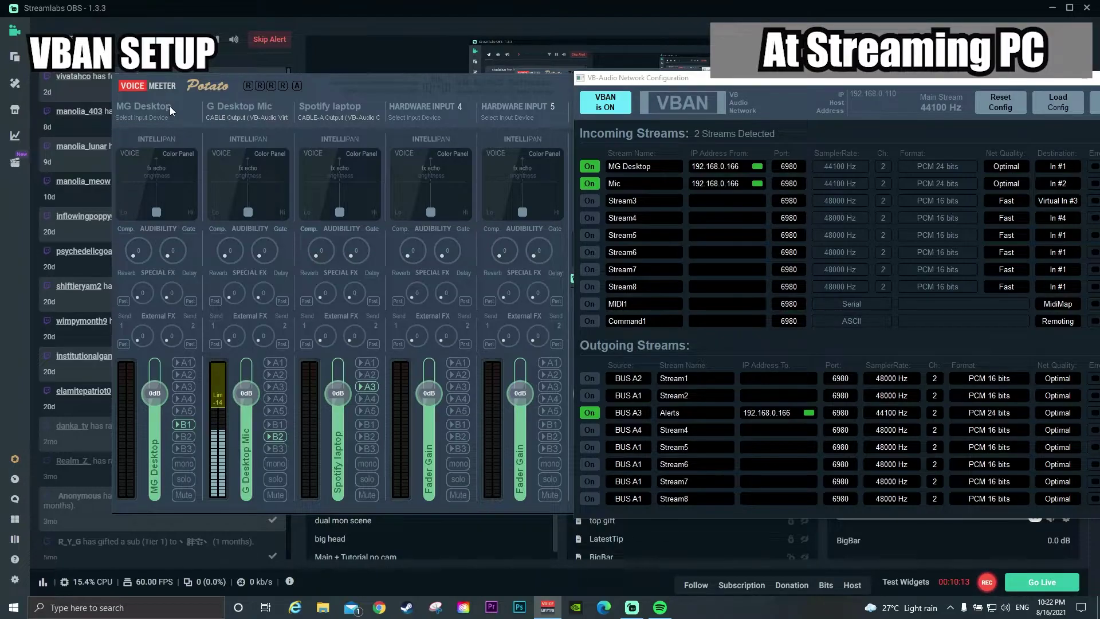
{"action": "right_click", "coordinate": [231, 106]}
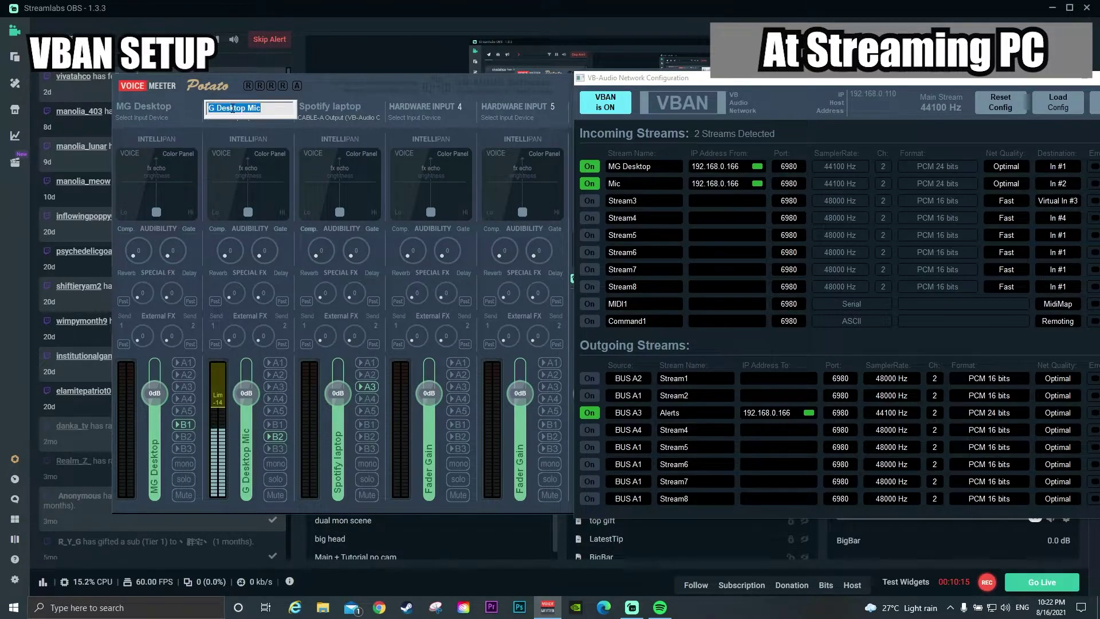
{"action": "type", "text": "MI"}
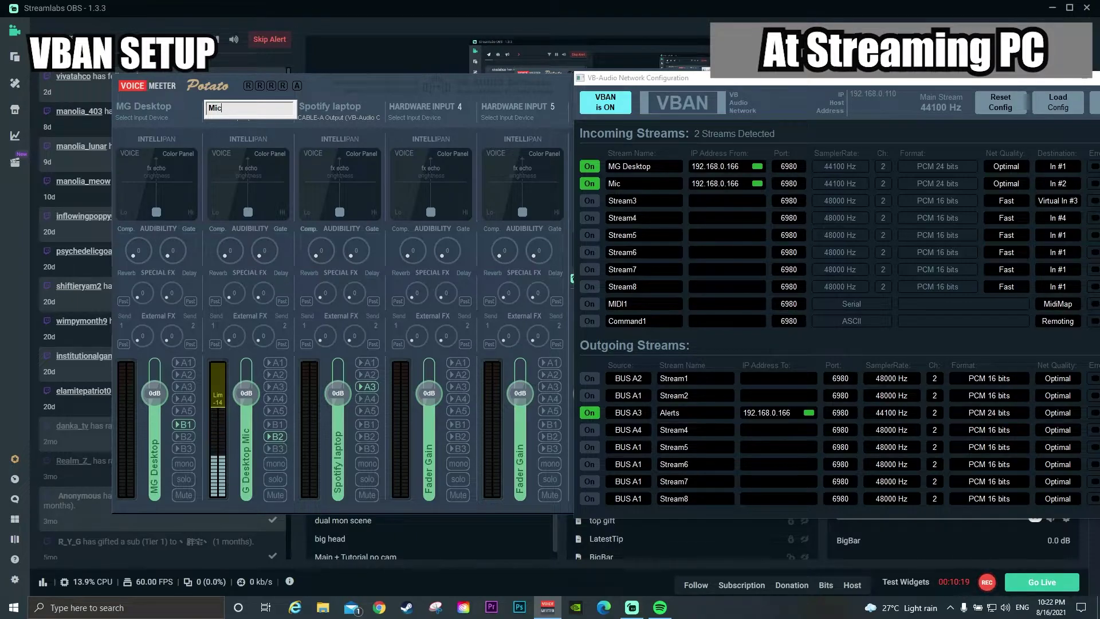
{"action": "type", "text": "c"}
{"action": "key", "text": "Return"}
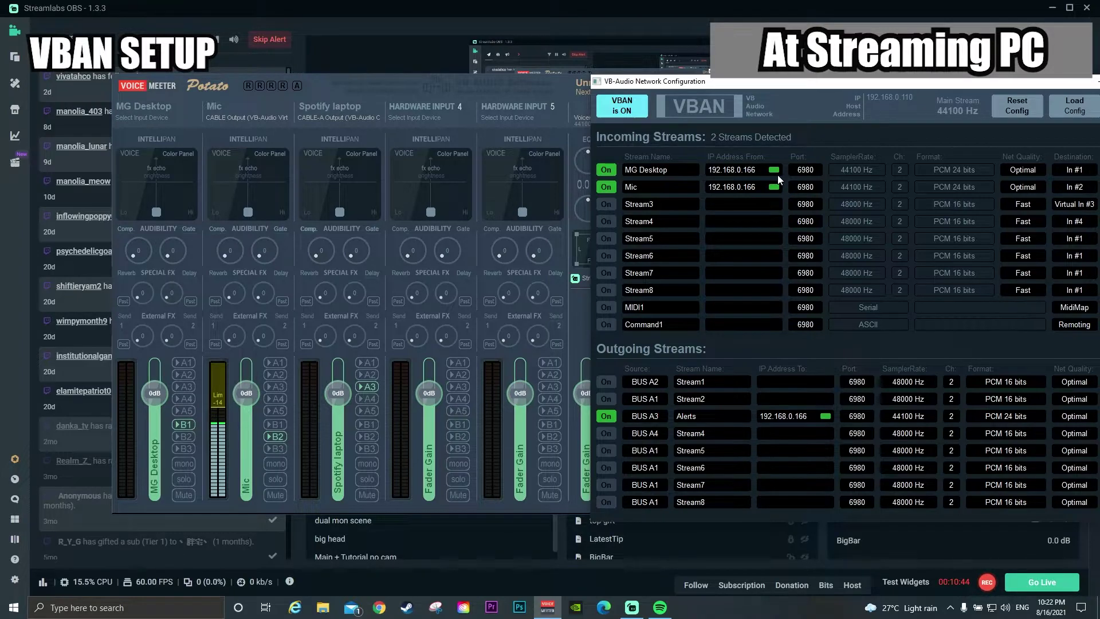
Toggle the incoming MG Desktop VBAN stream off and back on, then view its network quality options.
{"action": "left_click", "coordinate": [603, 169]}
{"action": "left_click", "coordinate": [602, 170]}
{"action": "left_click", "coordinate": [603, 170]}
{"action": "left_click_drag", "start_coordinate": [899, 90], "coordinate": [840, 88]}
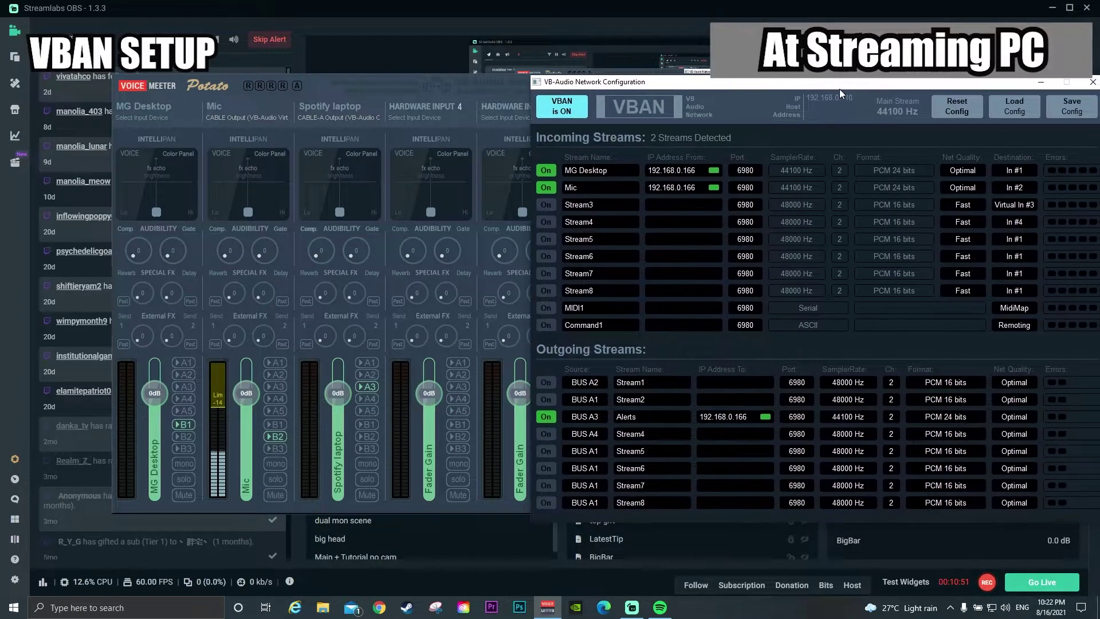
{"action": "left_click", "coordinate": [967, 172]}
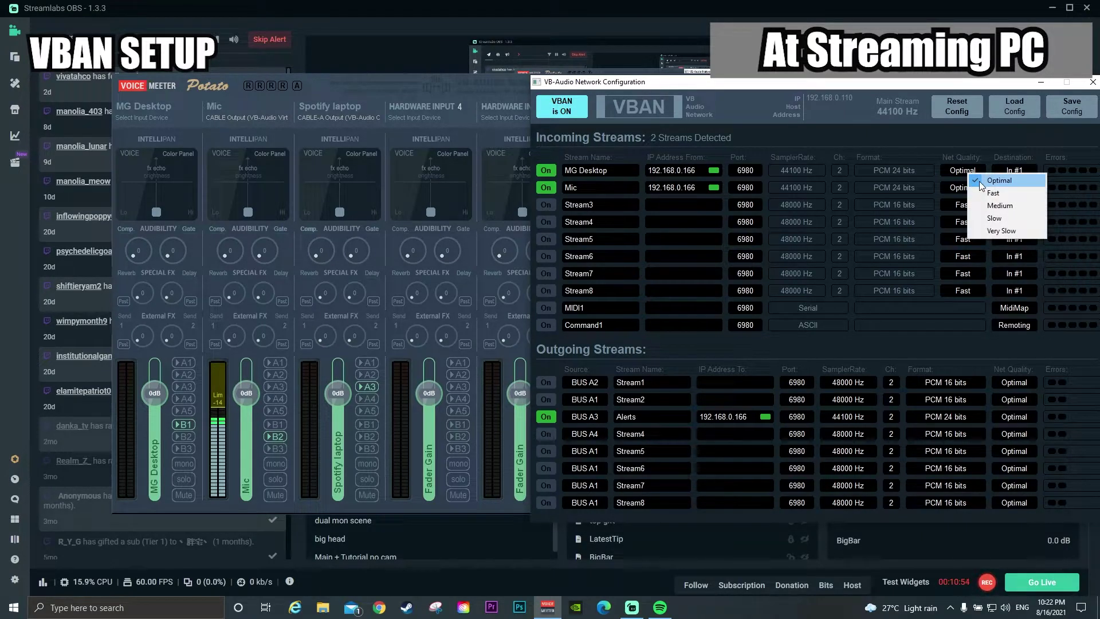
{"action": "left_click", "coordinate": [951, 87]}
{"action": "left_click_drag", "start_coordinate": [951, 87], "coordinate": [943, 88]}
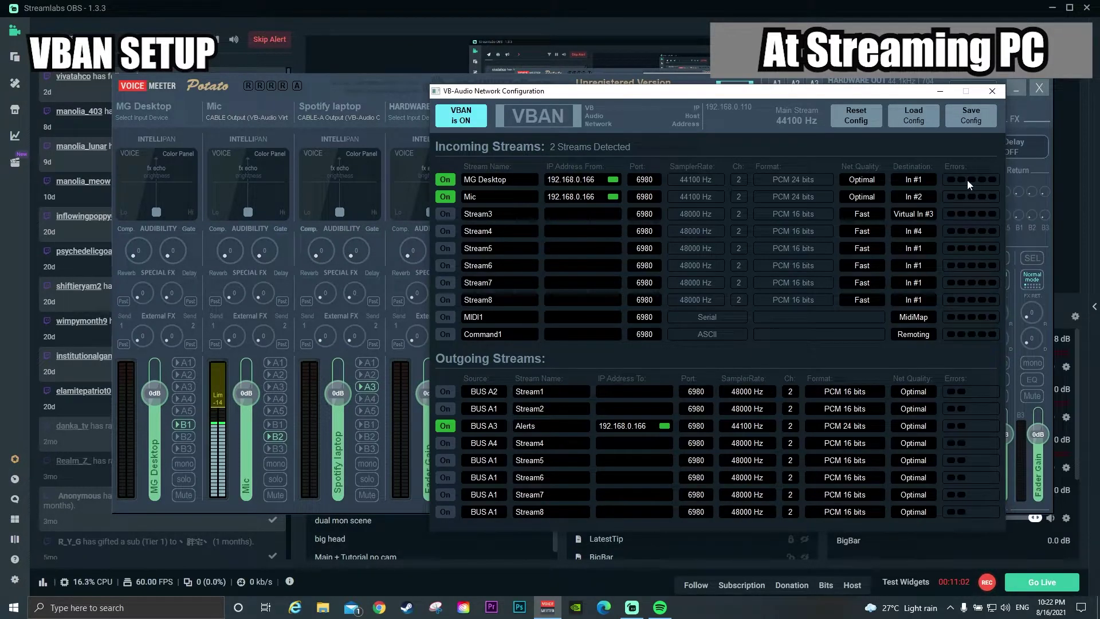
{"action": "left_click", "coordinate": [882, 181]}
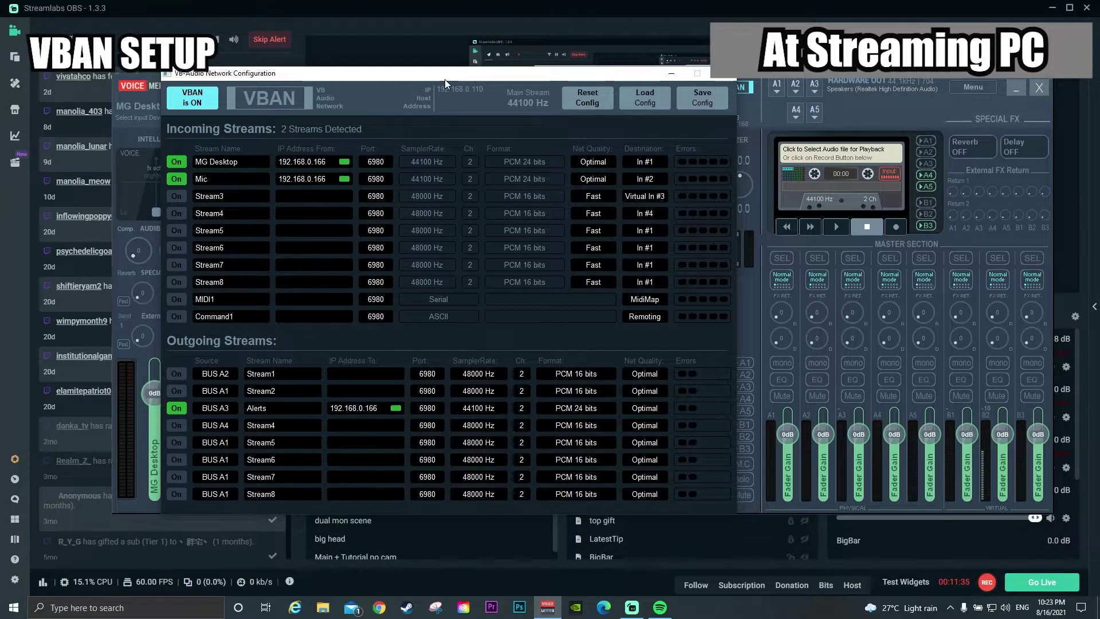
{"action": "left_click_drag", "start_coordinate": [258, 78], "coordinate": [856, 77]}
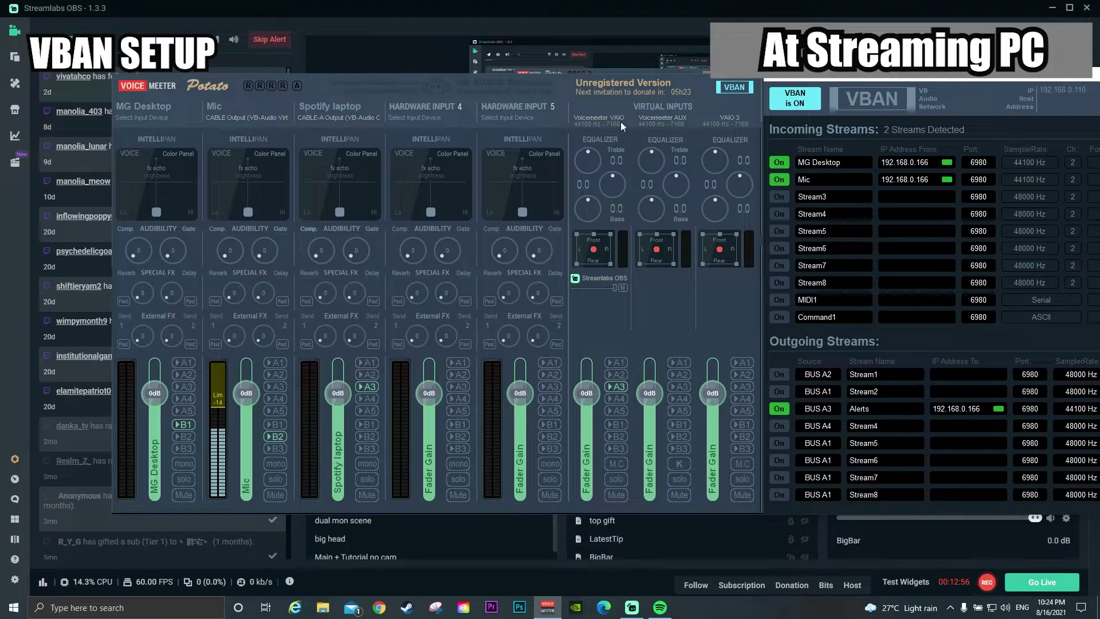
{"action": "left_click", "coordinate": [949, 607]}
{"action": "left_click", "coordinate": [964, 584]}
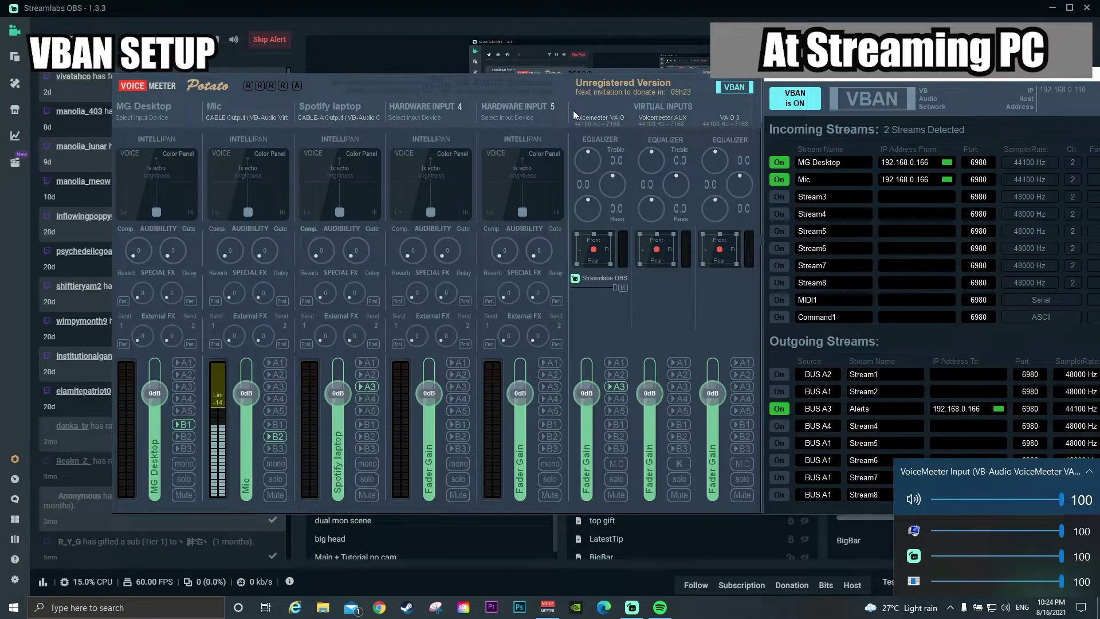
{"action": "left_click", "coordinate": [622, 315]}
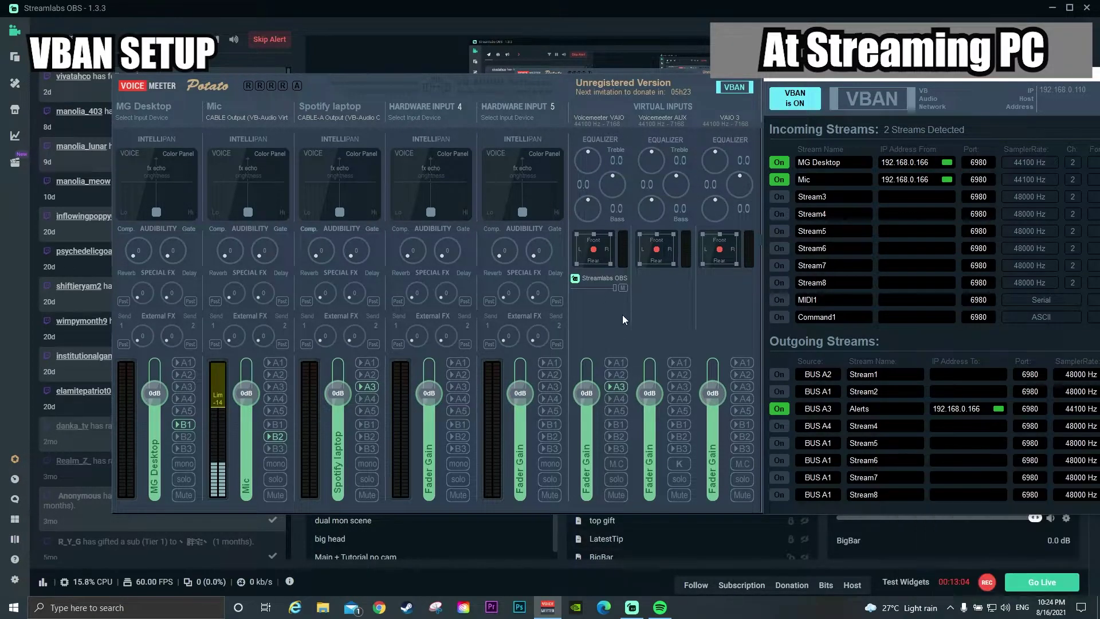
{"action": "left_click", "coordinate": [356, 118]}
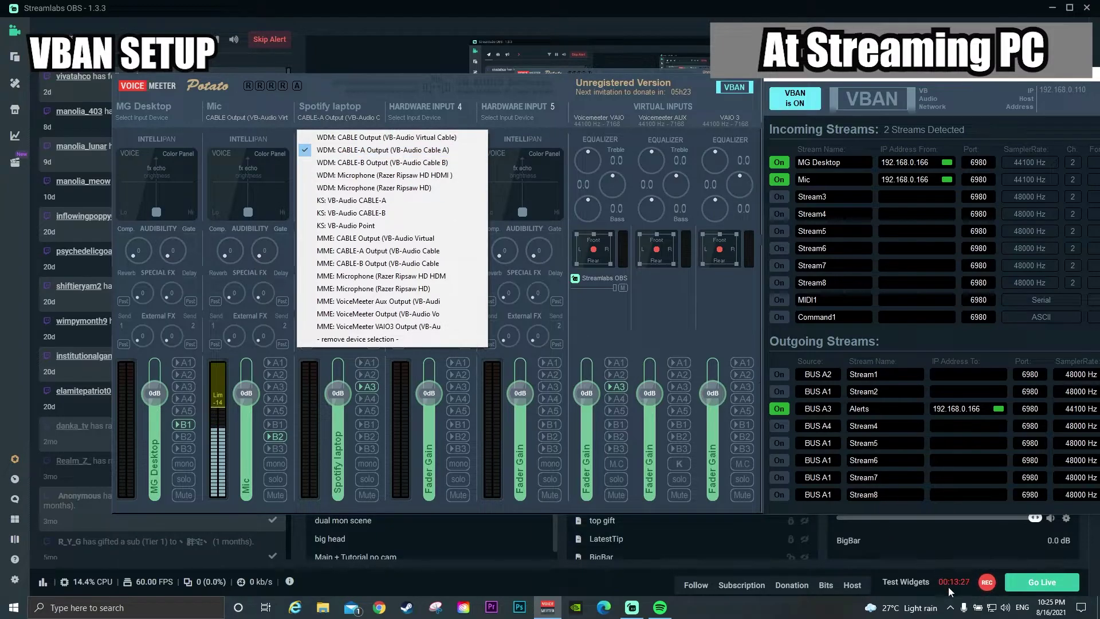
{"action": "left_click", "coordinate": [951, 608]}
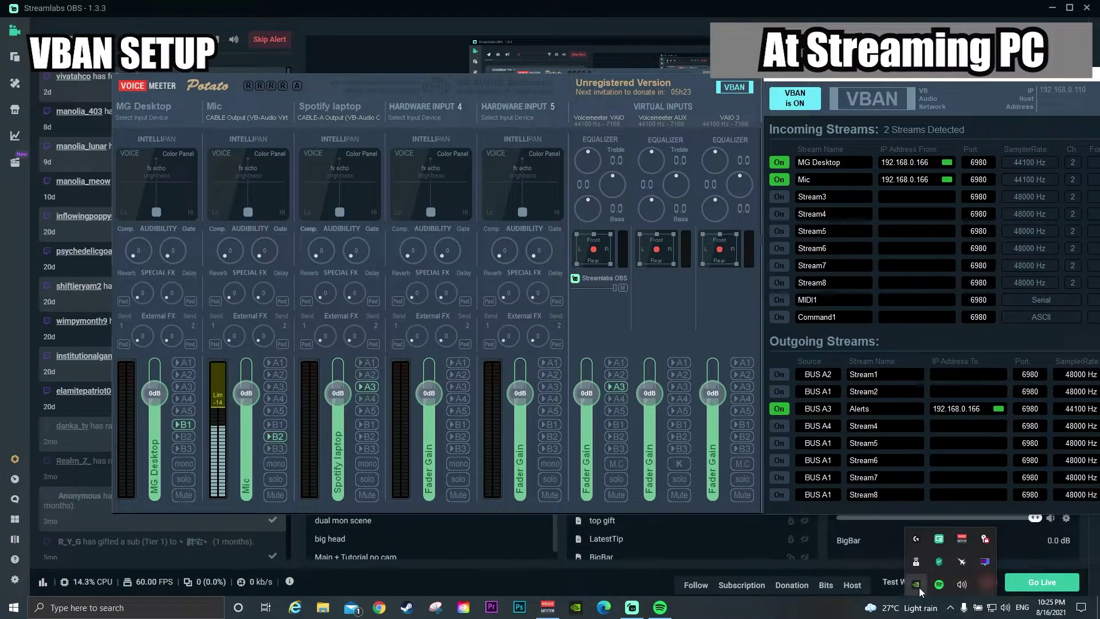
{"action": "left_click", "coordinate": [958, 585]}
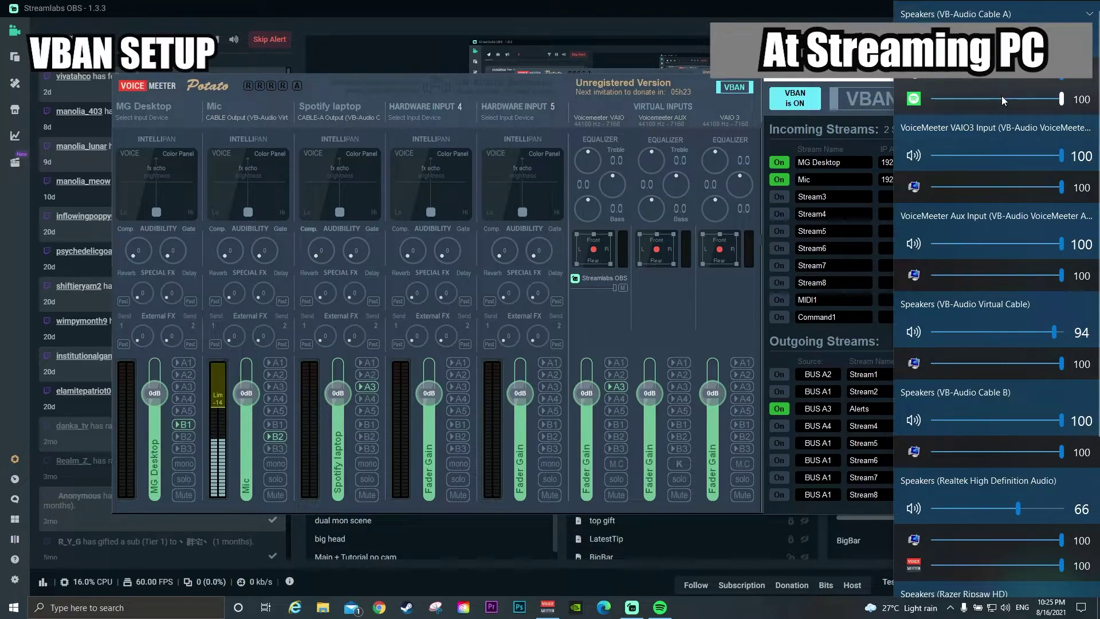
{"action": "left_click", "coordinate": [682, 304]}
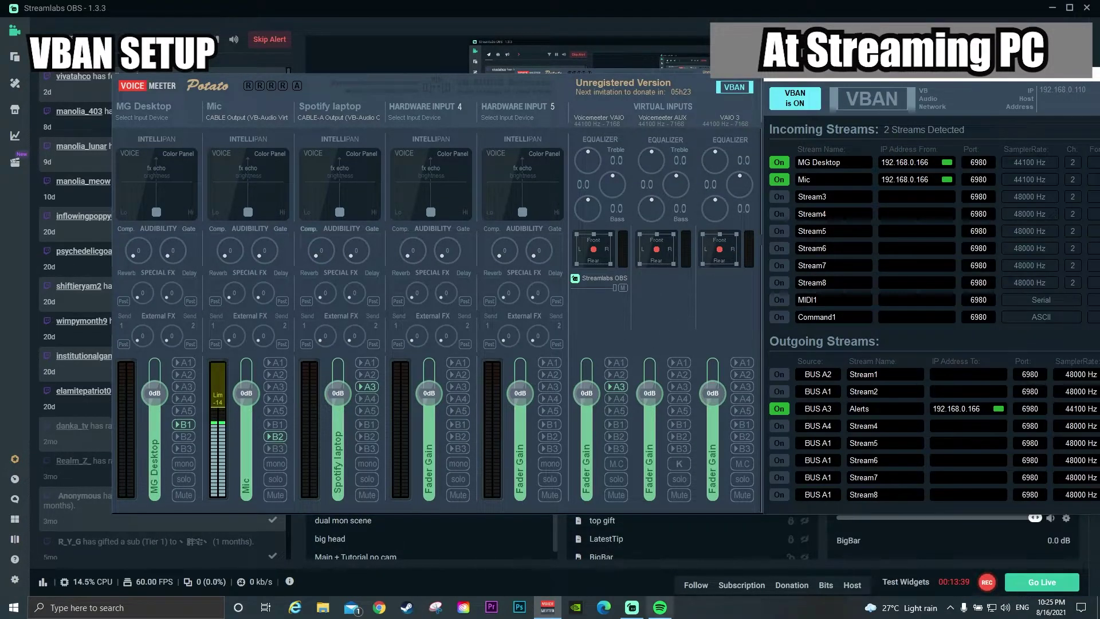
{"action": "mouse_move", "coordinate": [659, 614]}
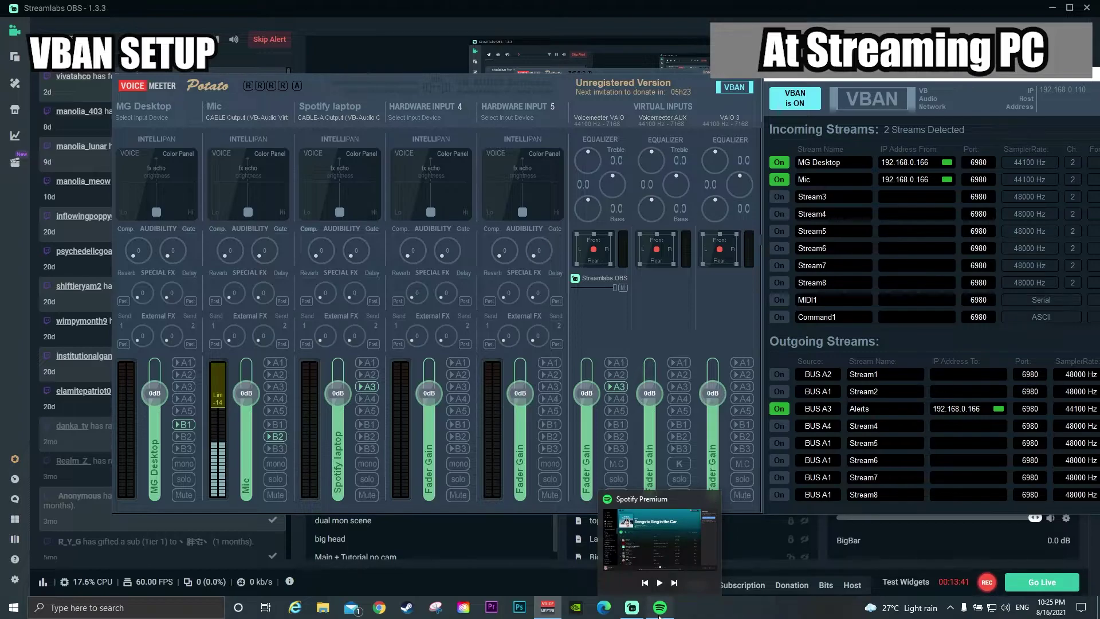
Play 'Kill It Anyway' in Spotify, then minimize Spotify to reveal the VoiceMeeter mixer.
{"action": "right_click", "coordinate": [660, 611]}
{"action": "left_click", "coordinate": [661, 611]}
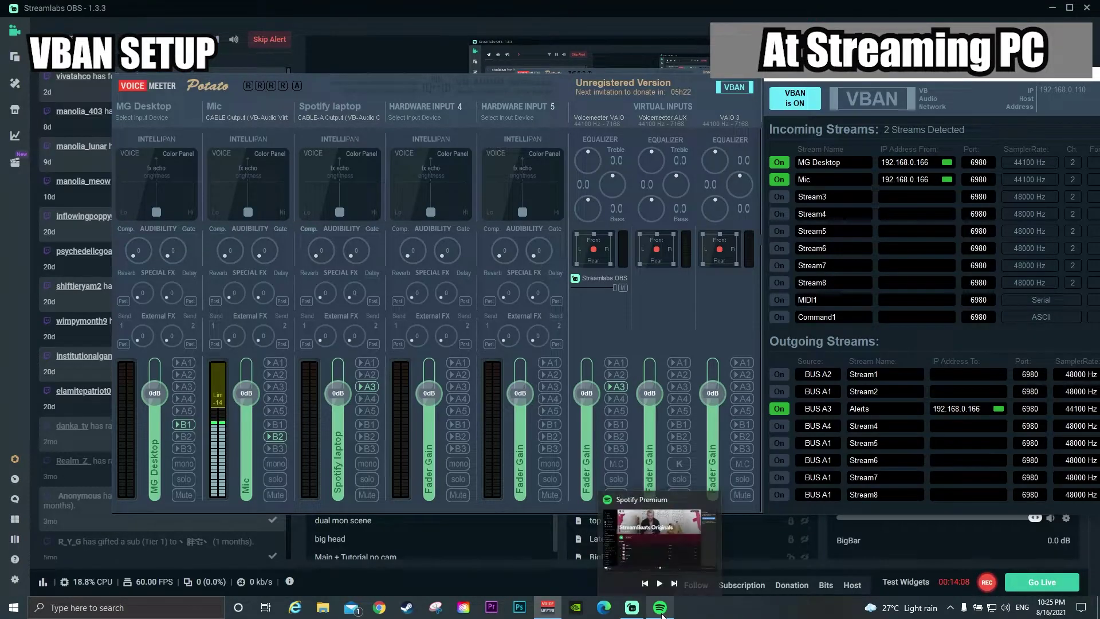
{"action": "left_click", "coordinate": [660, 611]}
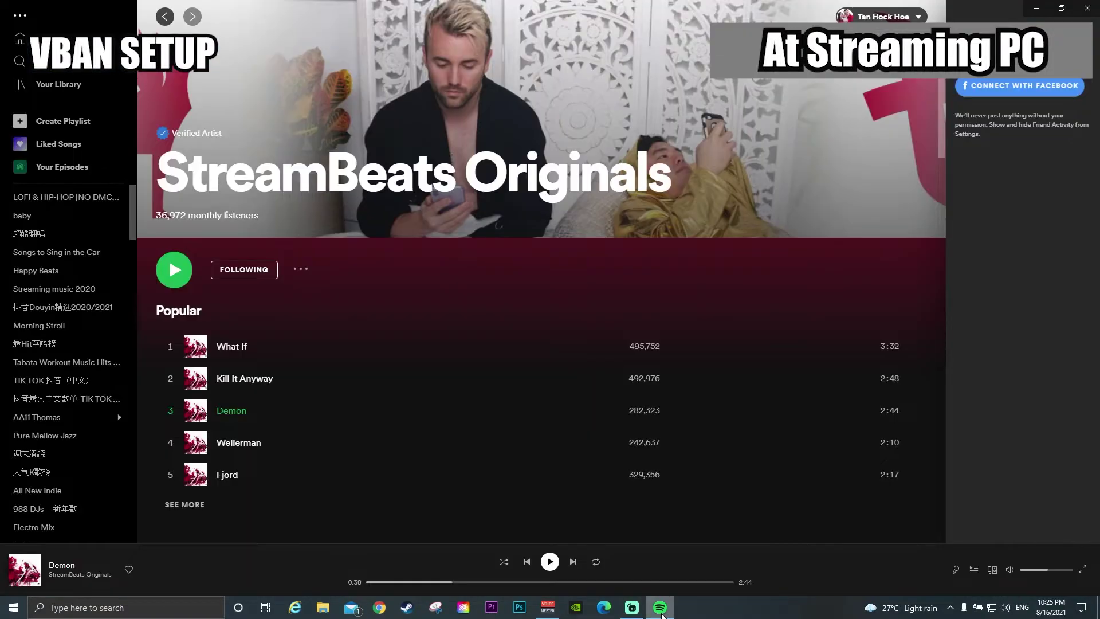
{"action": "left_click", "coordinate": [170, 379]}
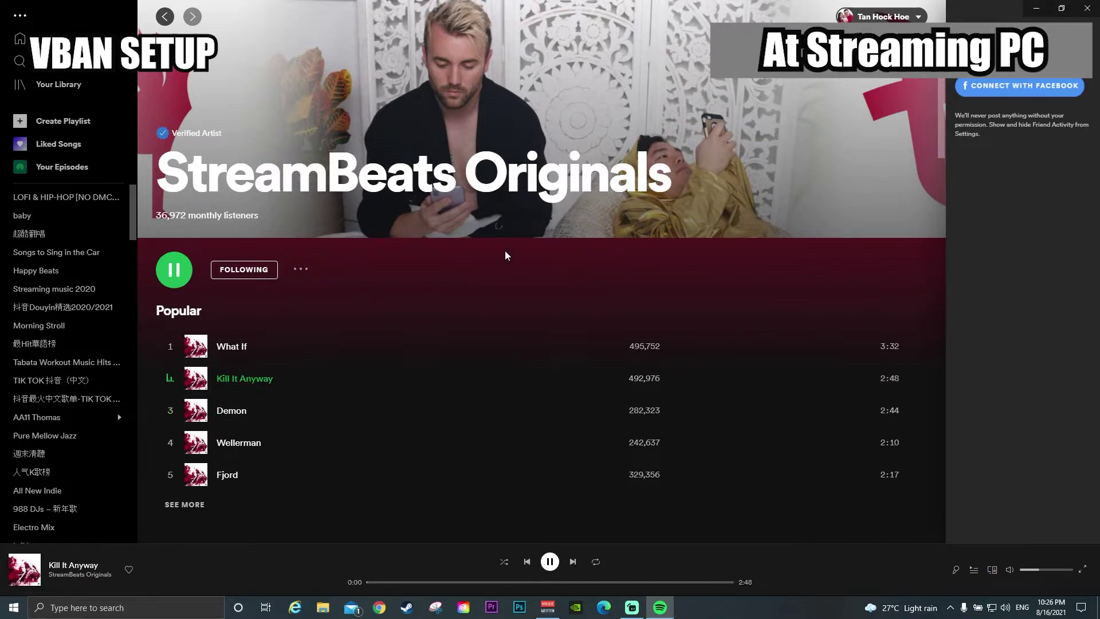
{"action": "left_click", "coordinate": [1037, 12]}
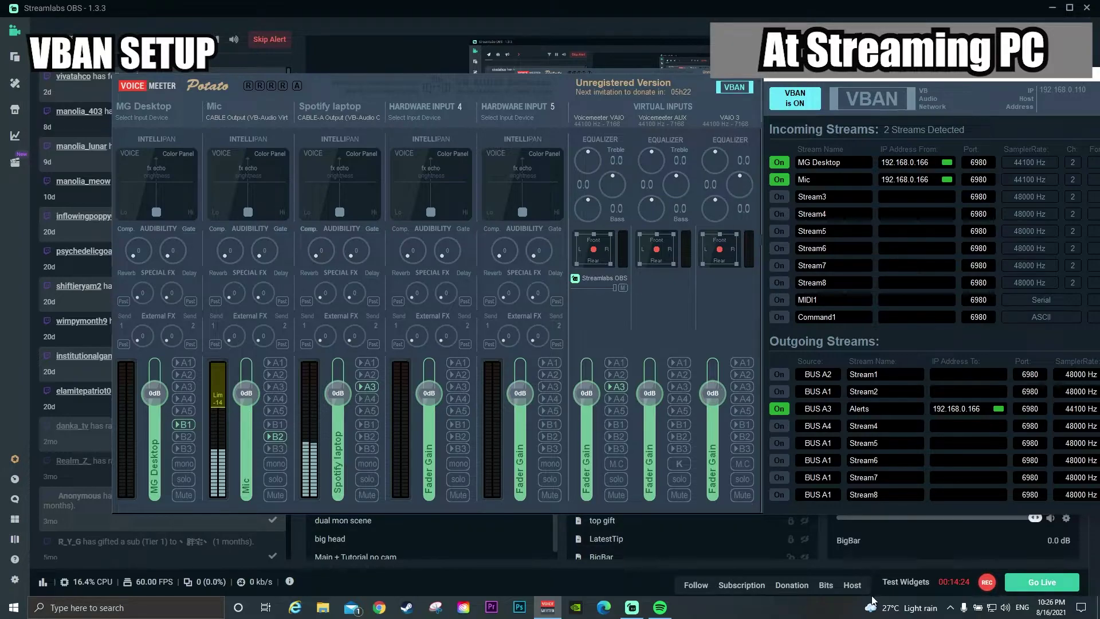
{"action": "left_click", "coordinate": [950, 607]}
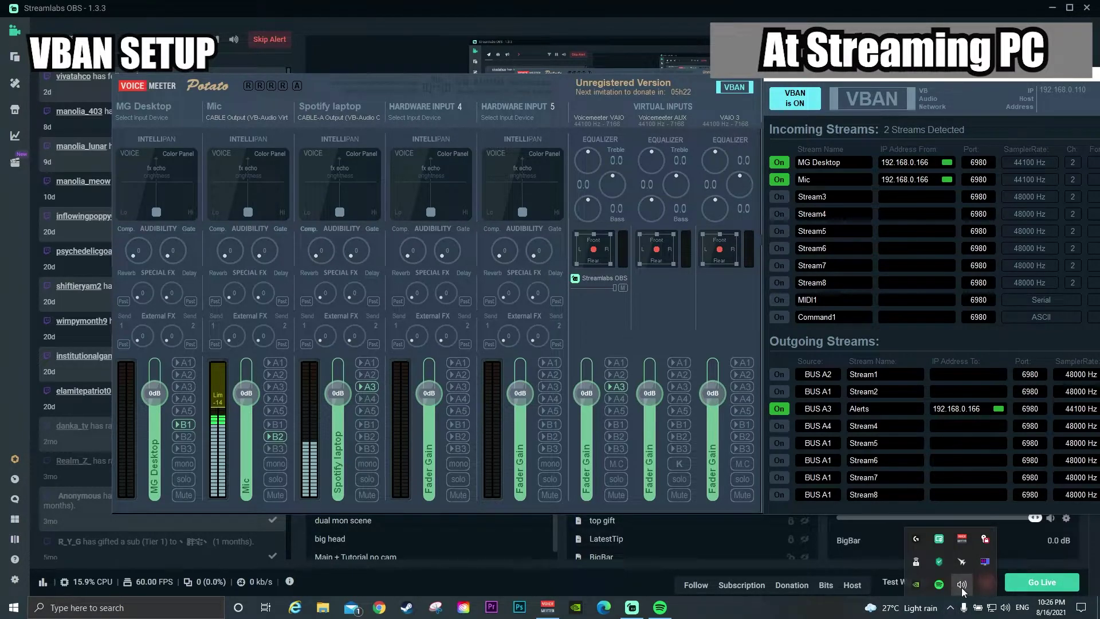
{"action": "left_click", "coordinate": [961, 587]}
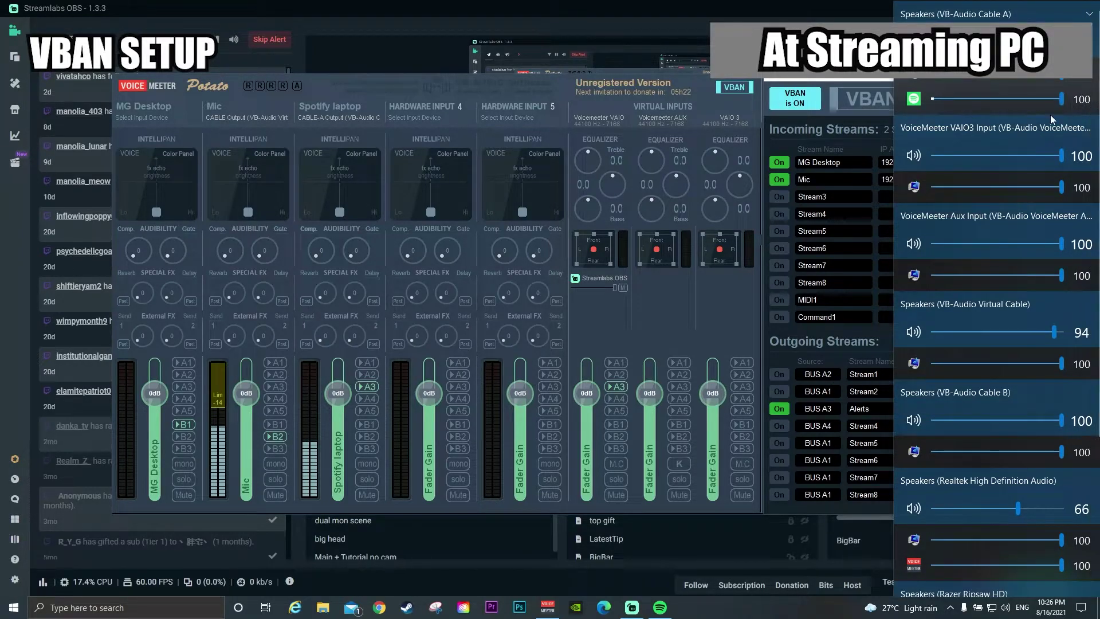
{"action": "scroll", "coordinate": [1097, 131], "scroll_direction": "down", "scroll_amount": 4}
{"action": "scroll", "coordinate": [1097, 125], "scroll_direction": "up", "scroll_amount": 4}
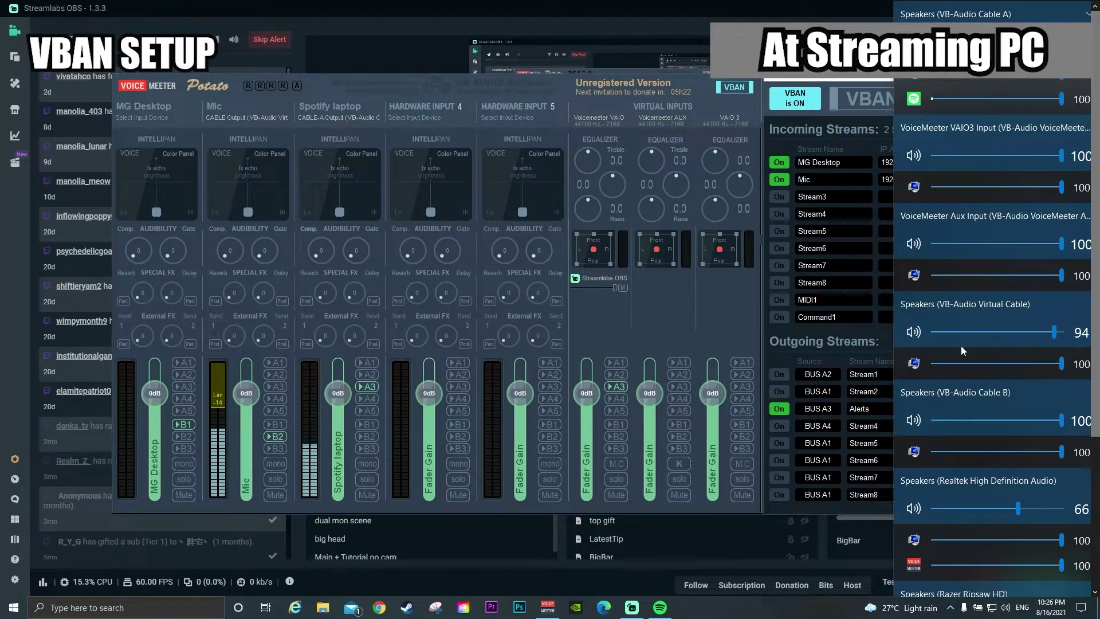
{"action": "left_click", "coordinate": [1089, 15]}
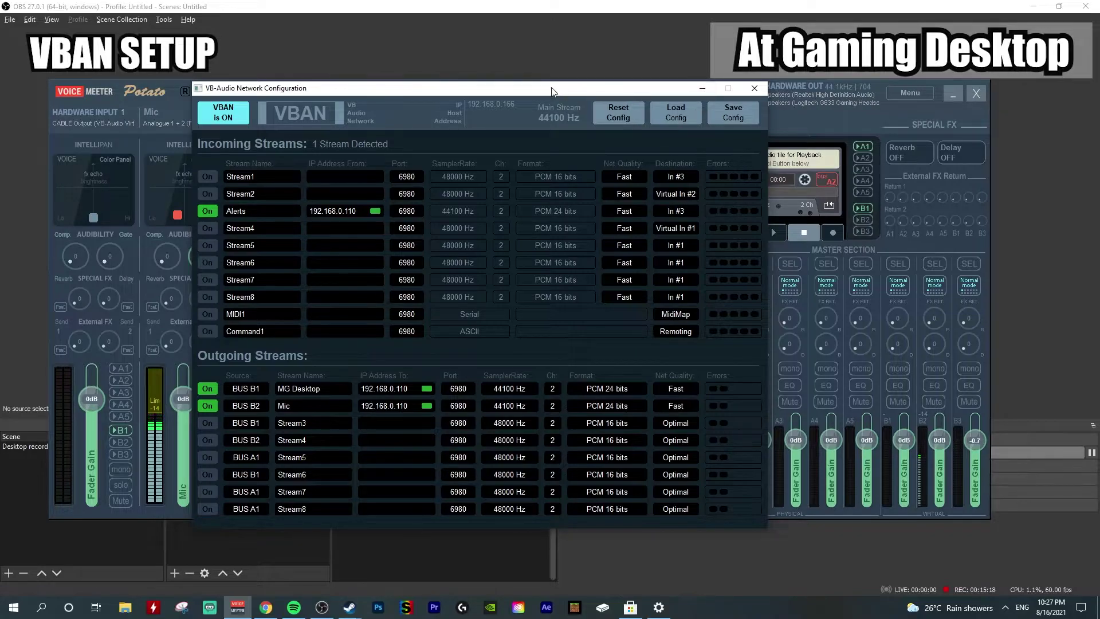
Move the VBAN window aside and rename the Laptop Audio strip to 'Alerts+Spotify laptop'.
{"action": "left_click_drag", "start_coordinate": [284, 92], "coordinate": [594, 98]}
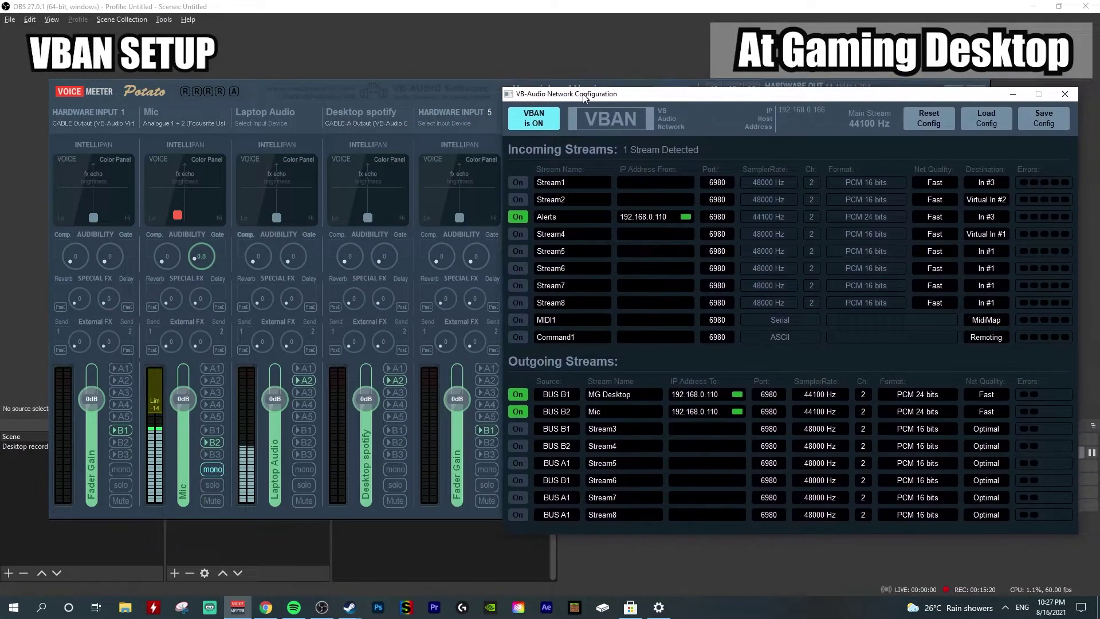
{"action": "double_click", "coordinate": [267, 114]}
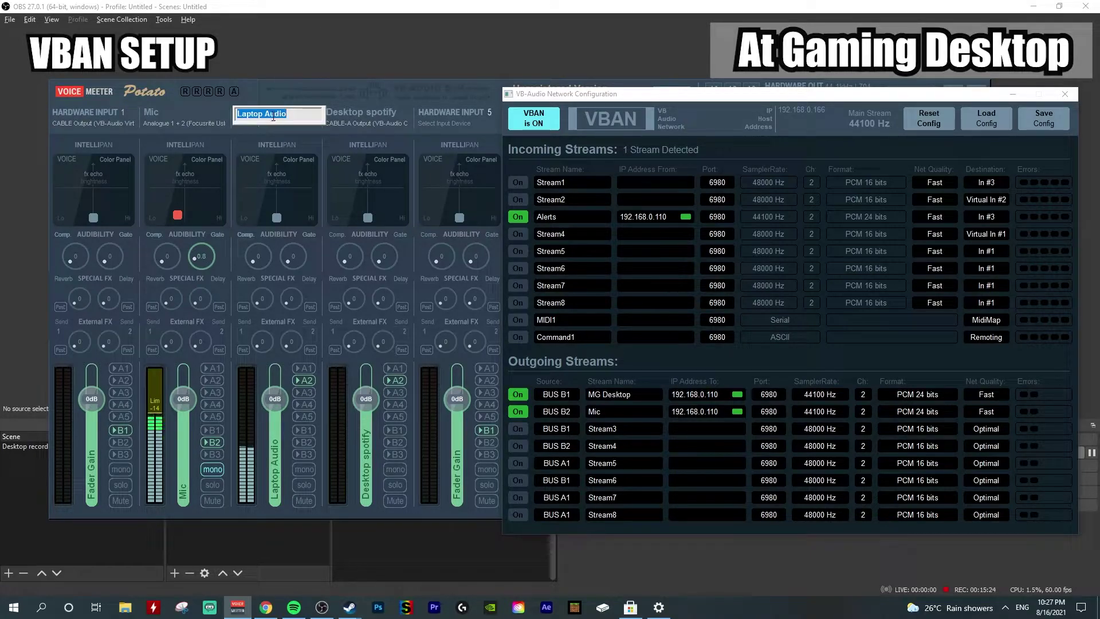
{"action": "type", "text": "Alerts"}
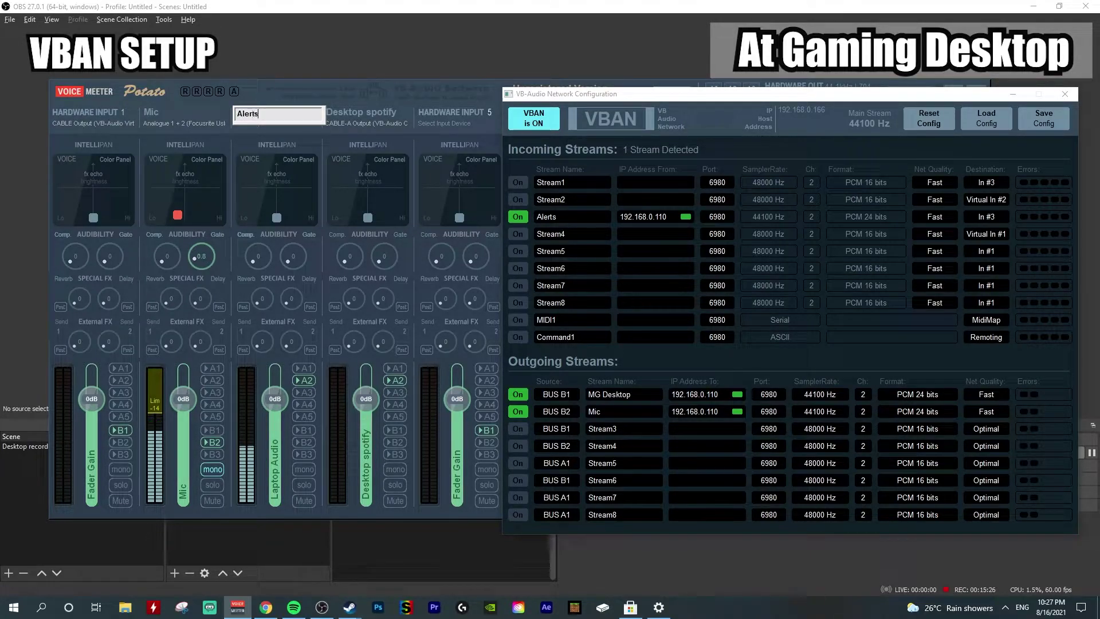
{"action": "type", "text": "+Spotifu"}
{"action": "key", "text": "BackSpace"}
{"action": "type", "text": "y laptop"}
{"action": "key", "text": "Return"}
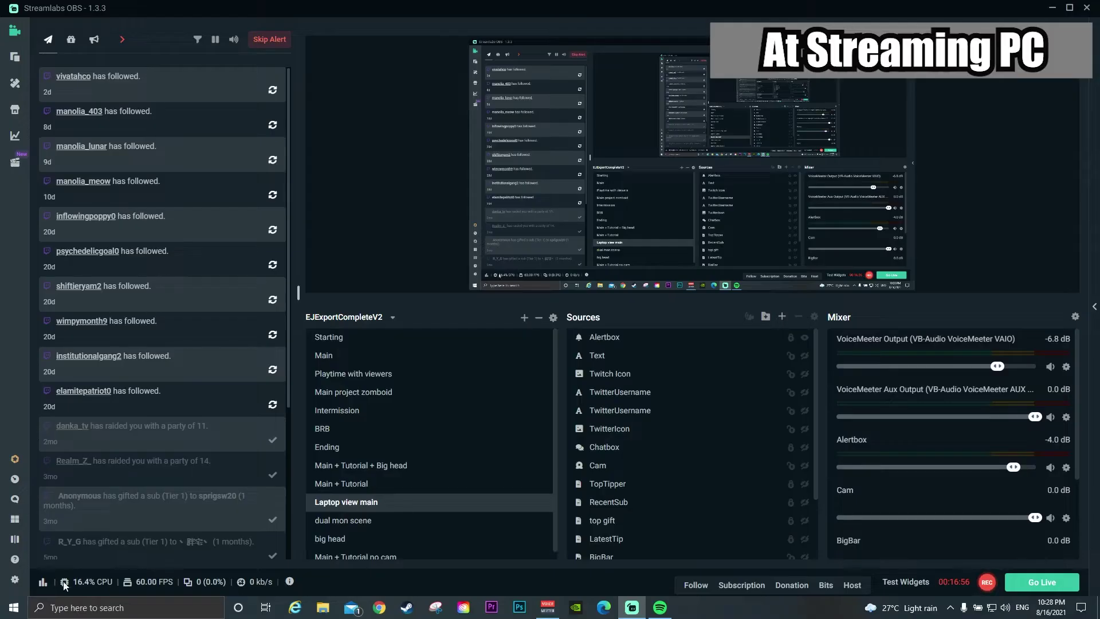
{"action": "left_click", "coordinate": [15, 580]}
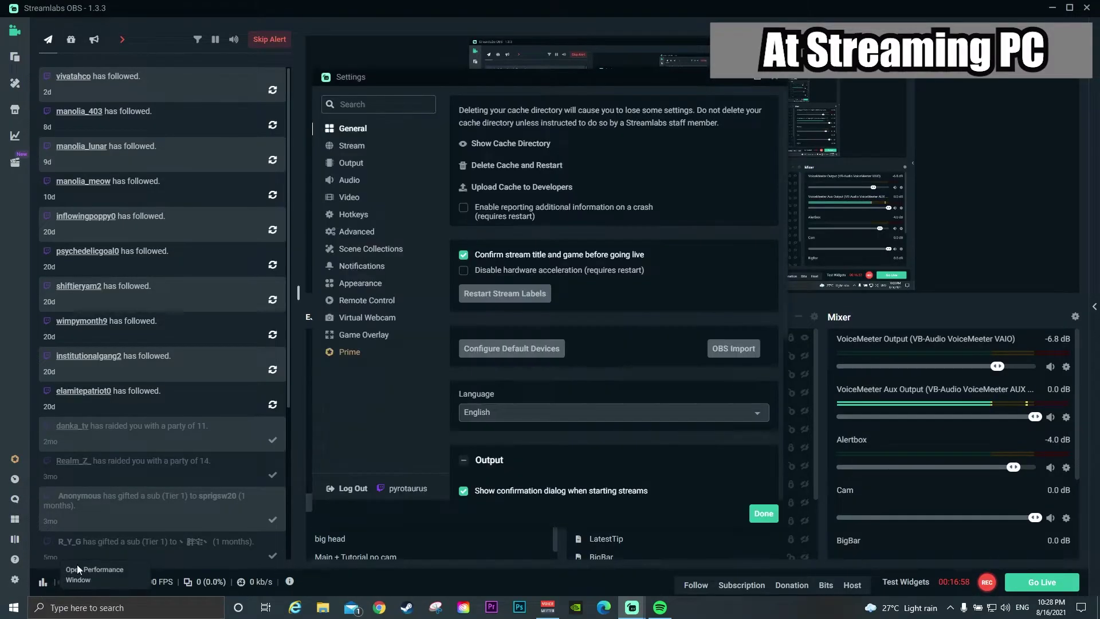
In Audio settings, set Mic/Auxiliary Device 1 to VoiceMeeter Output and Device 2 to VoiceMeeter Aux Output.
{"action": "left_click", "coordinate": [354, 181]}
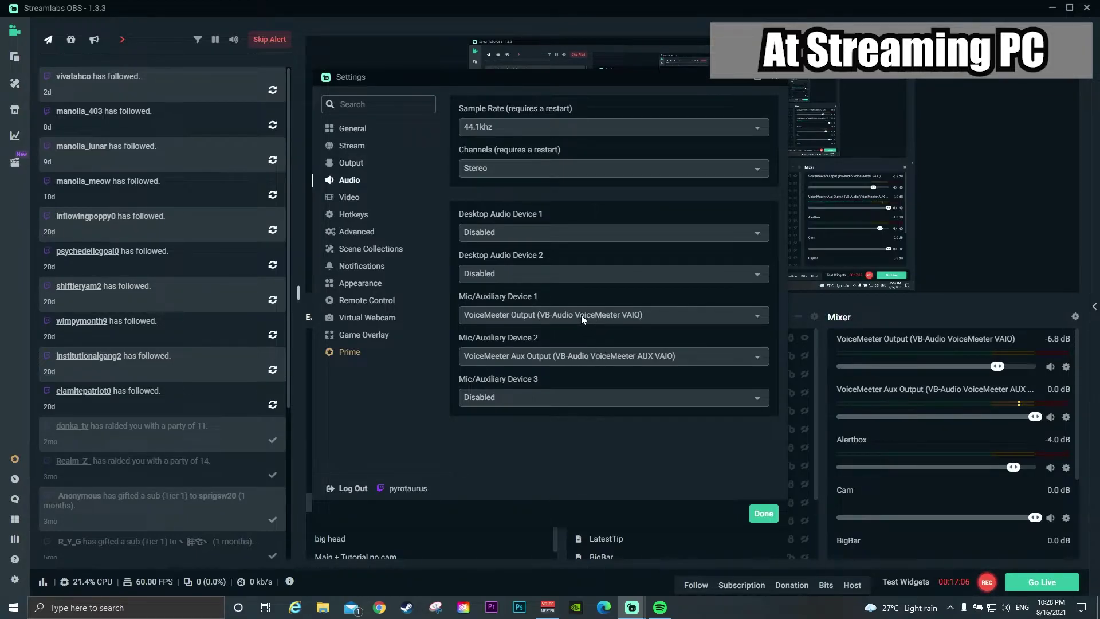
{"action": "left_click", "coordinate": [526, 318]}
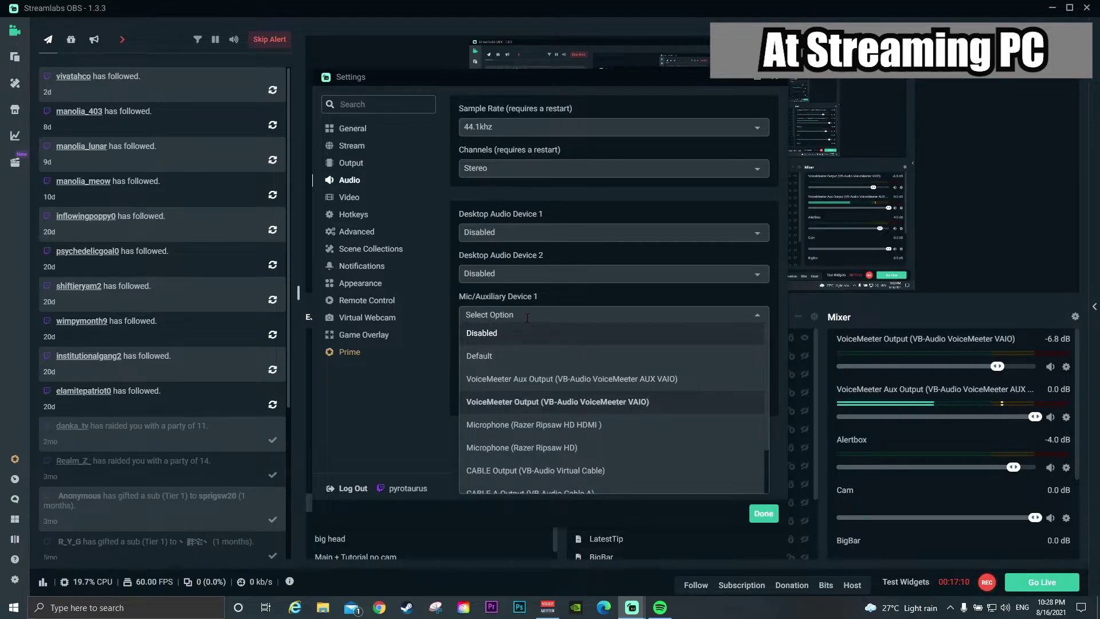
{"action": "left_click", "coordinate": [580, 404]}
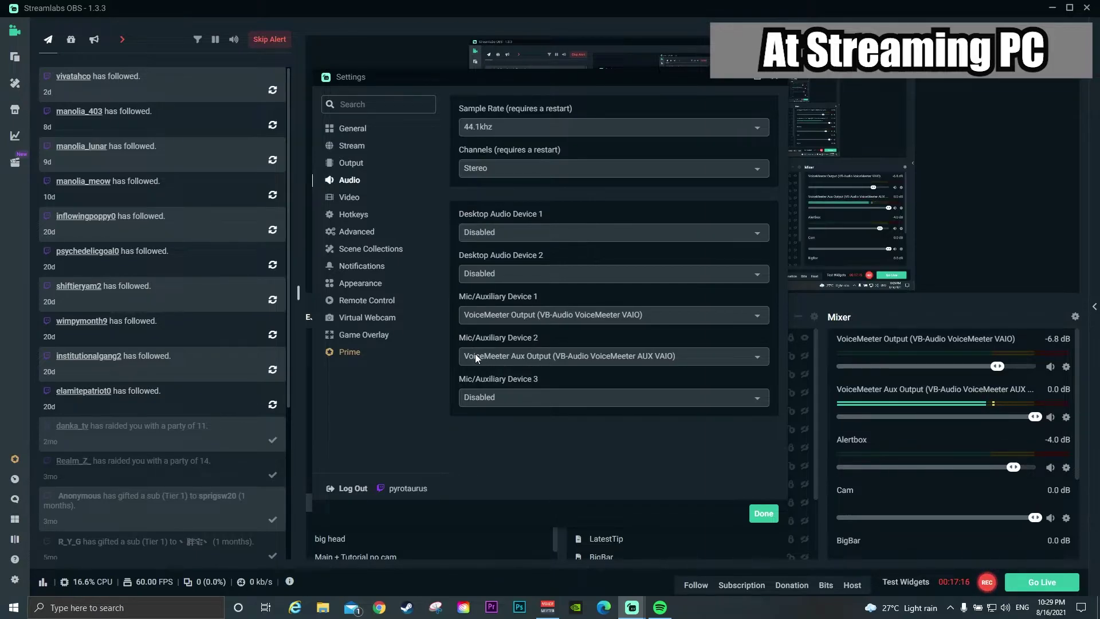
{"action": "left_click", "coordinate": [517, 361]}
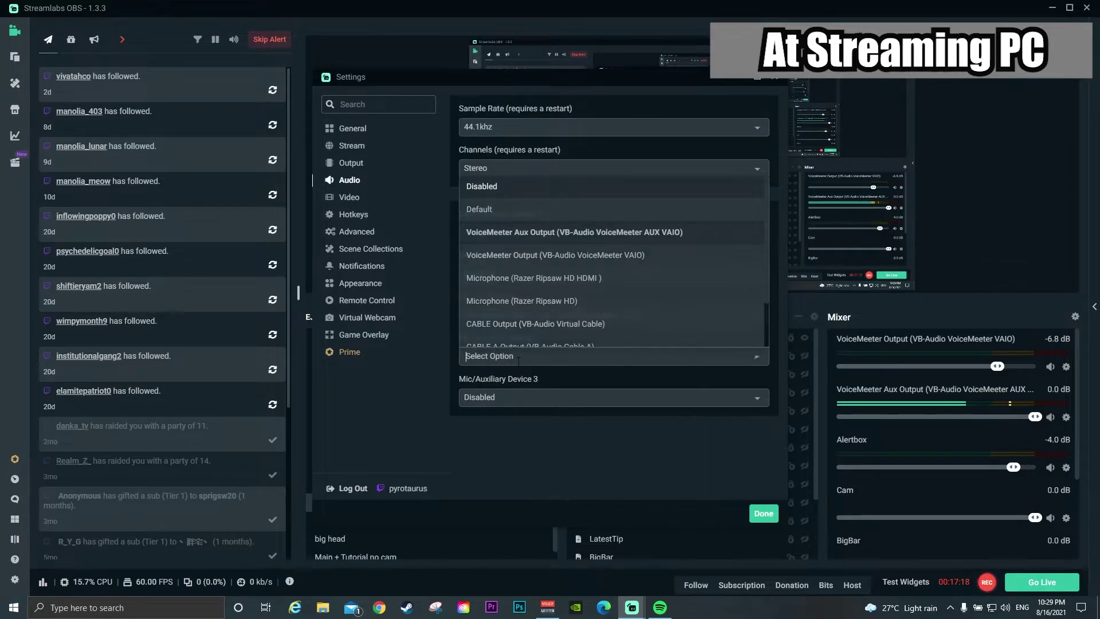
{"action": "left_click", "coordinate": [576, 232]}
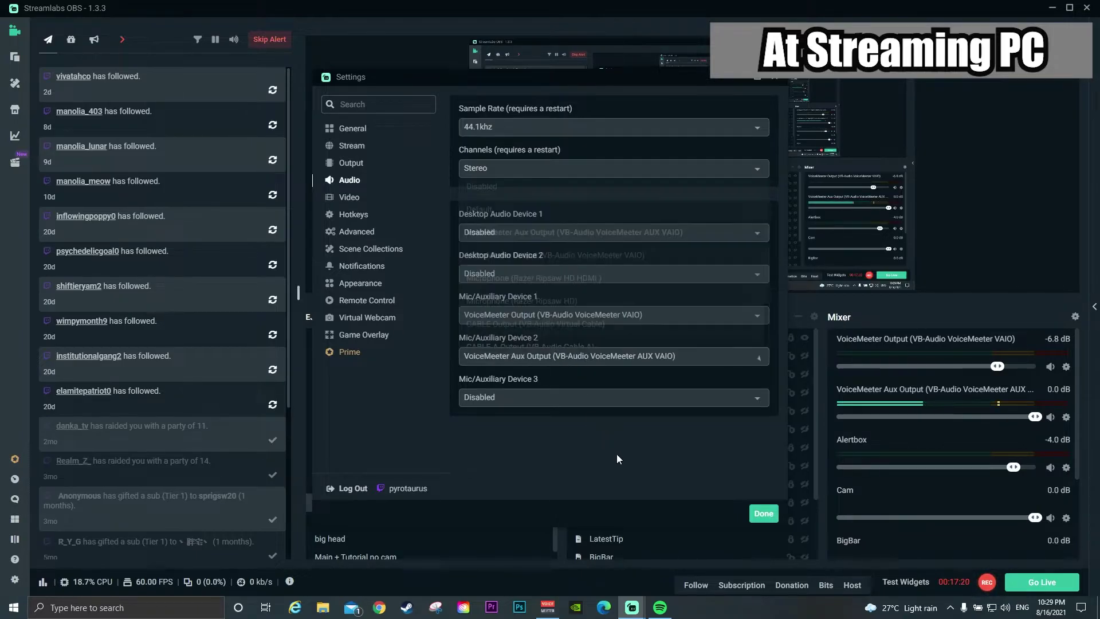
{"action": "right_click", "coordinate": [1009, 613]}
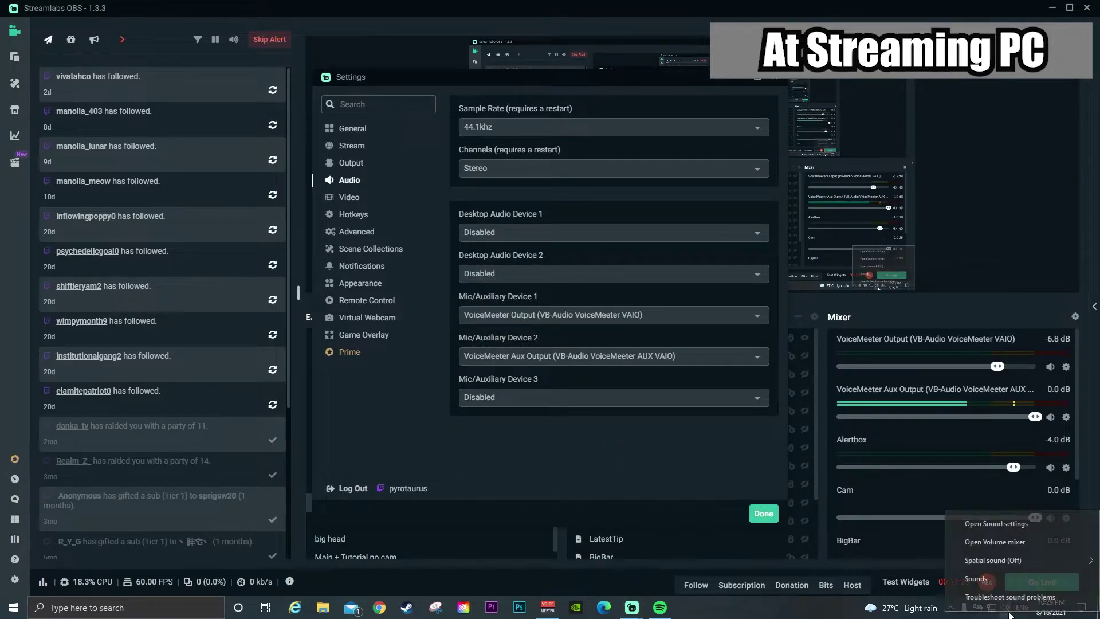
{"action": "left_click", "coordinate": [1005, 526]}
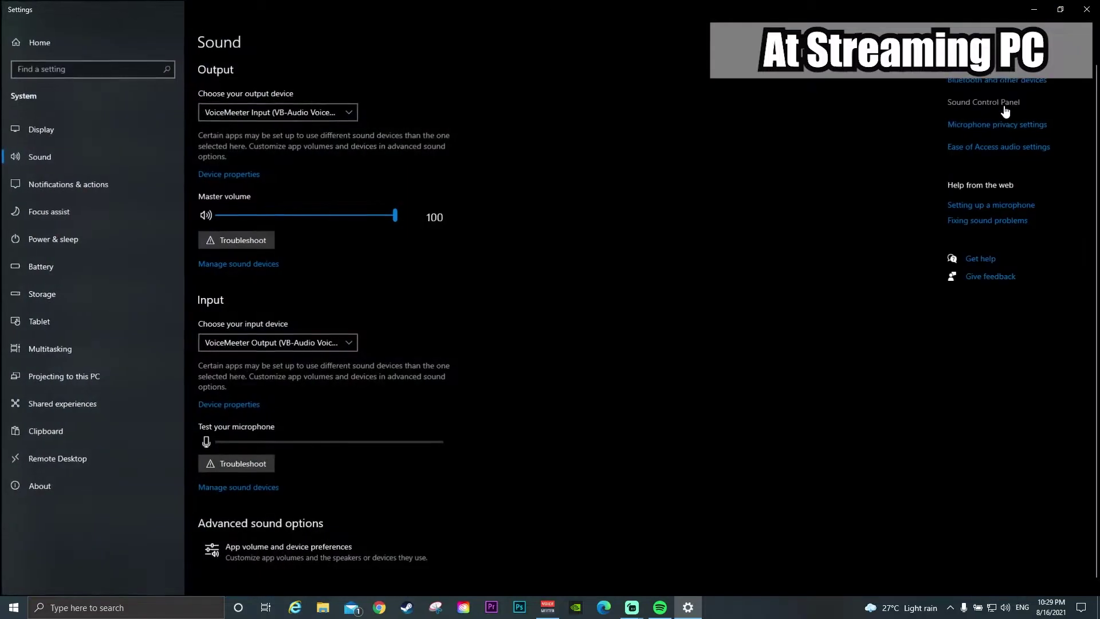
Check the Sound control panel's Recording list for VoiceMeeter Output as default, then close it.
{"action": "left_click", "coordinate": [985, 102]}
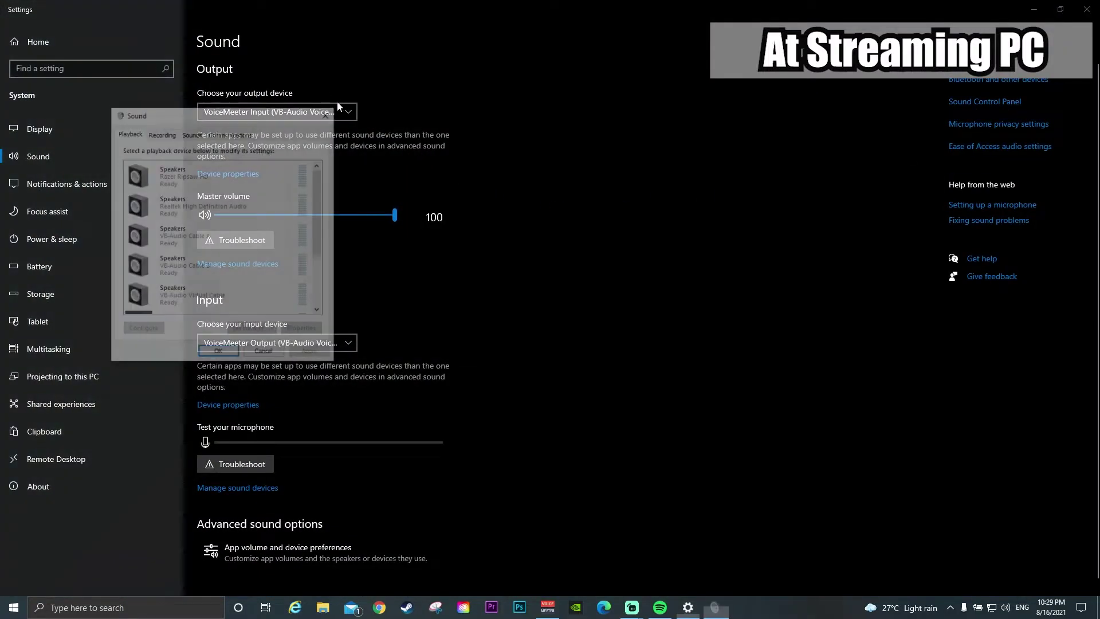
{"action": "left_click", "coordinate": [161, 133]}
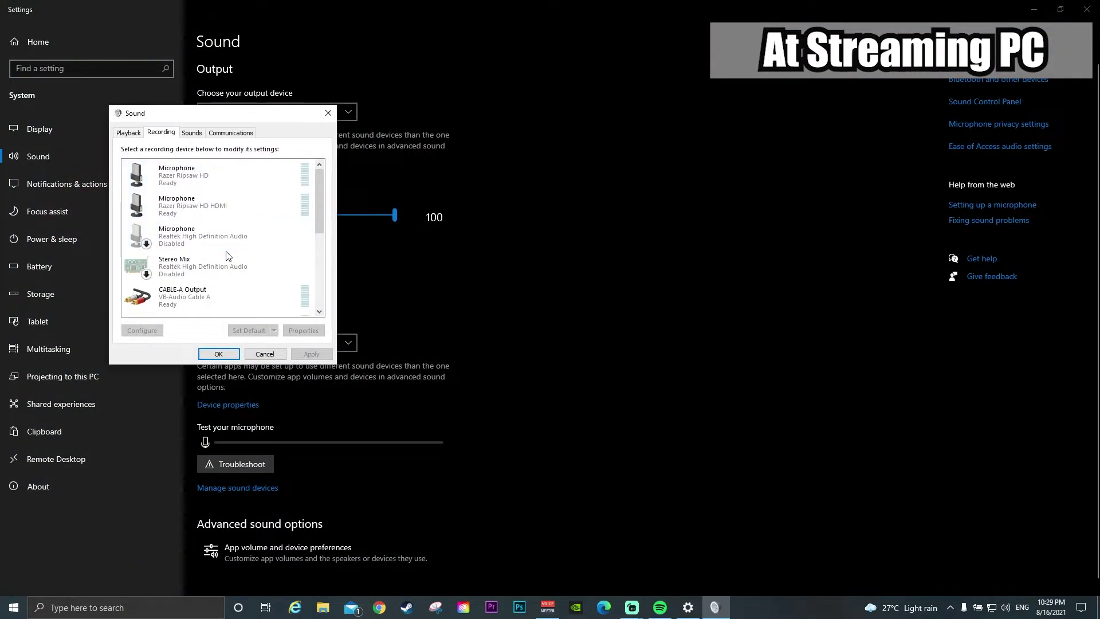
{"action": "scroll", "coordinate": [228, 243], "scroll_direction": "down", "scroll_amount": 3}
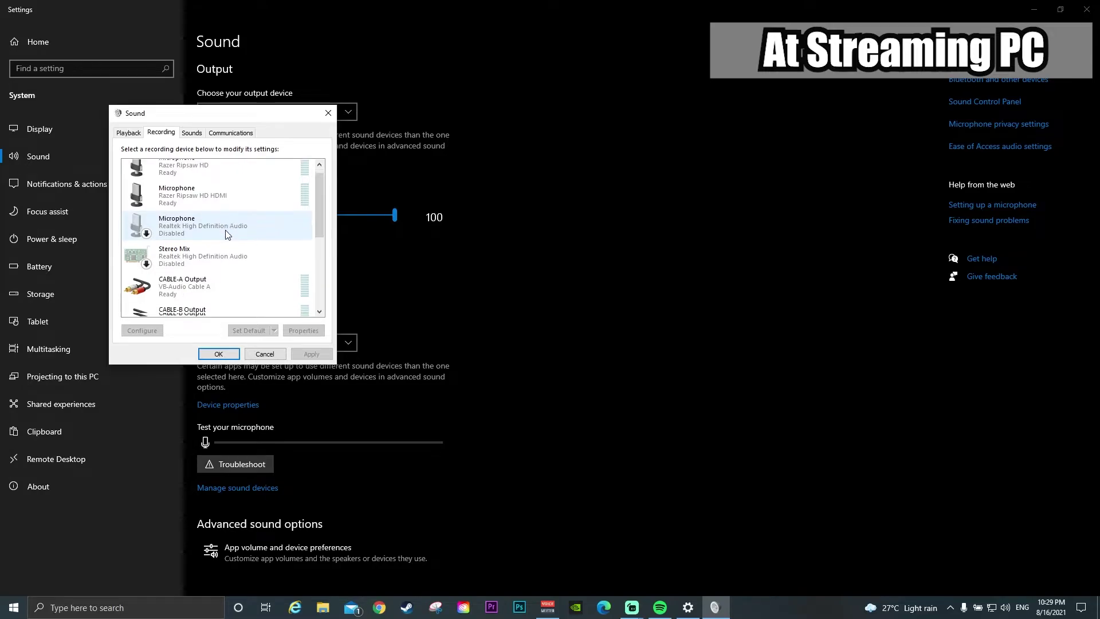
{"action": "scroll", "coordinate": [234, 255], "scroll_direction": "down", "scroll_amount": 3}
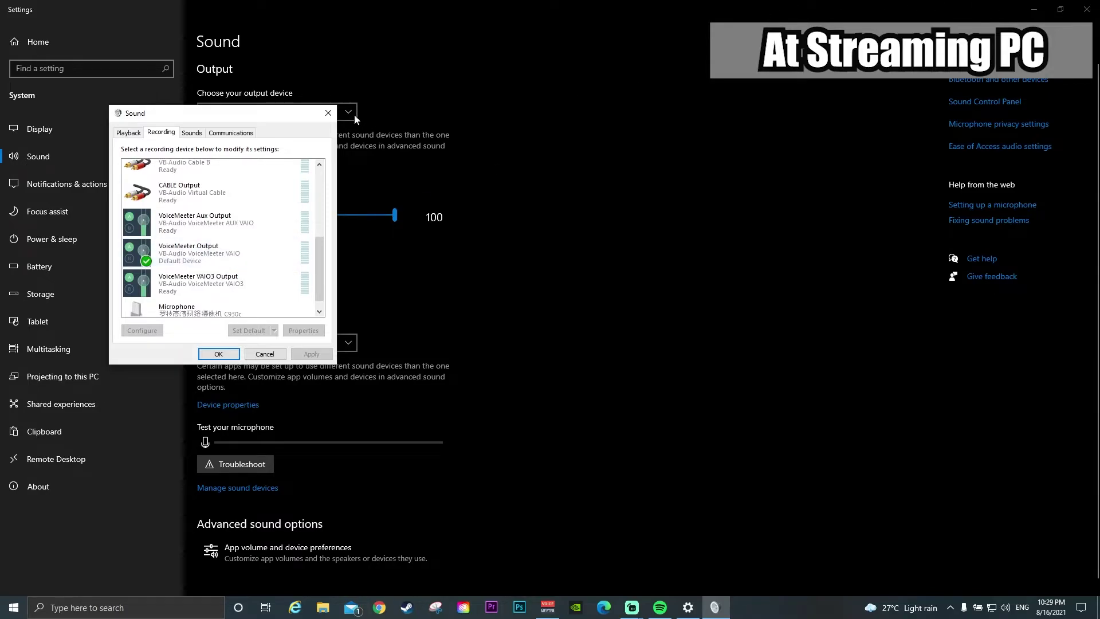
{"action": "left_click", "coordinate": [328, 112]}
Close both settings windows, fire a test follow alert, and hide the VBAN window.
{"action": "left_click", "coordinate": [1087, 9]}
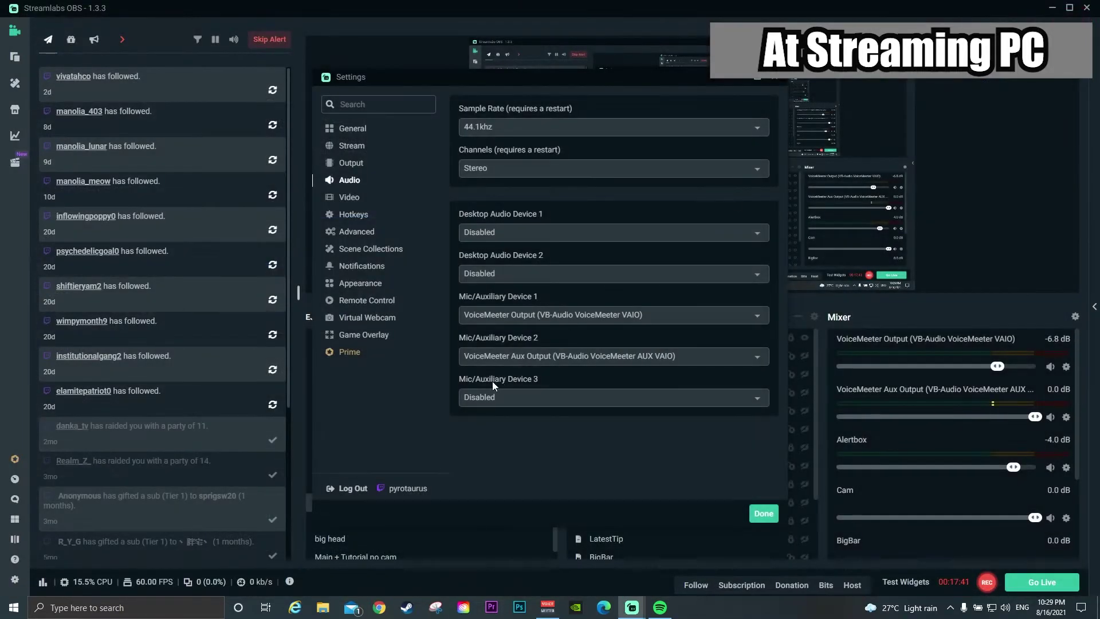
{"action": "left_click", "coordinate": [763, 513]}
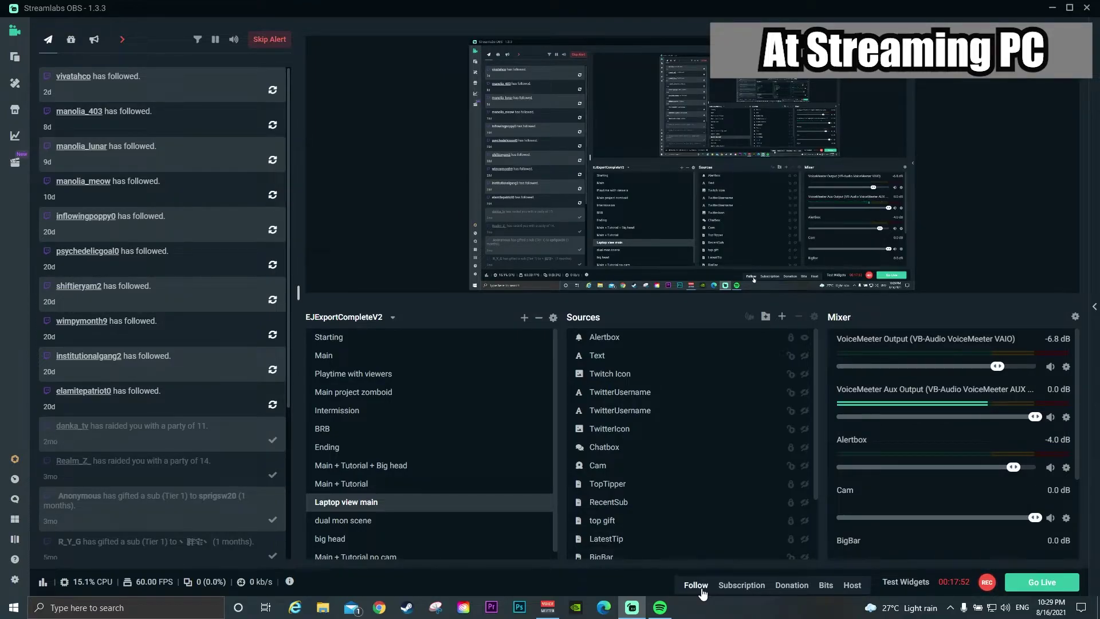
{"action": "left_click", "coordinate": [696, 585]}
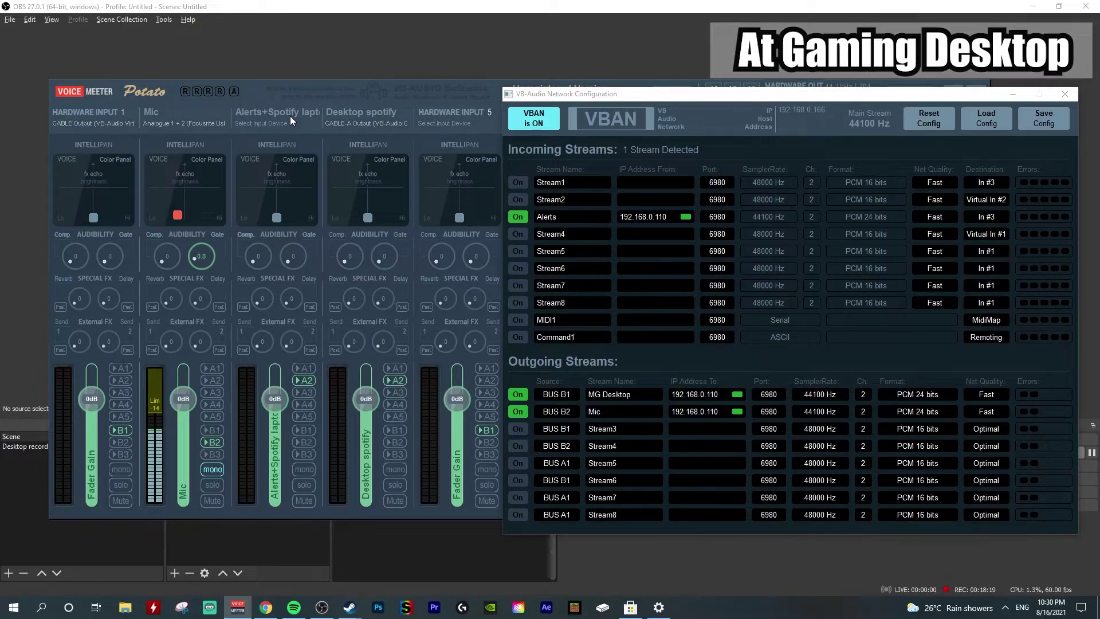
{"action": "left_click", "coordinate": [1011, 95]}
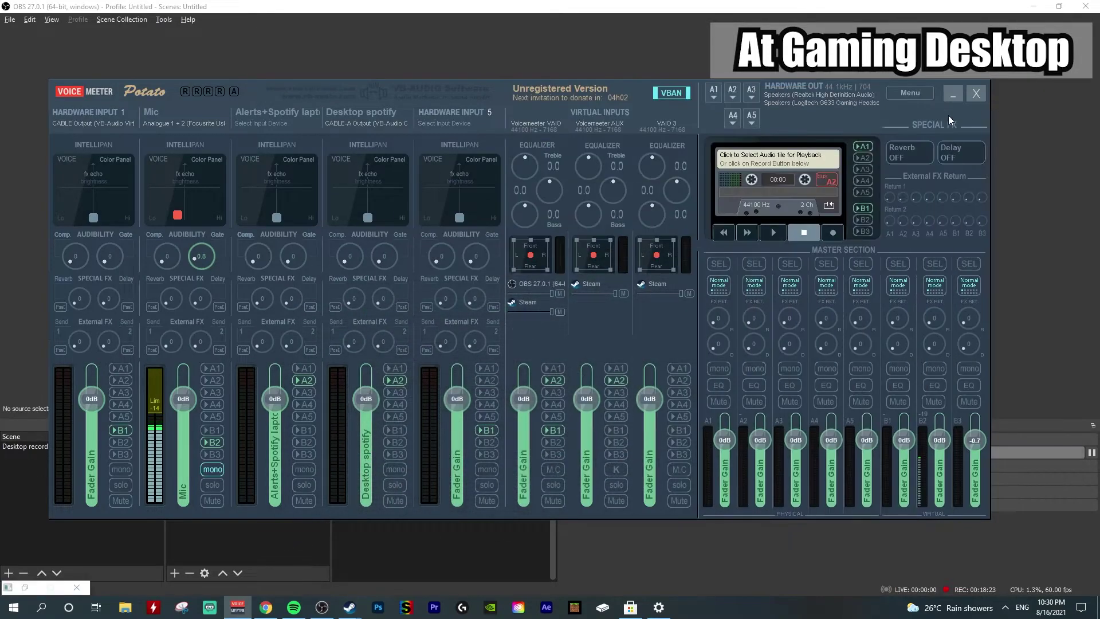